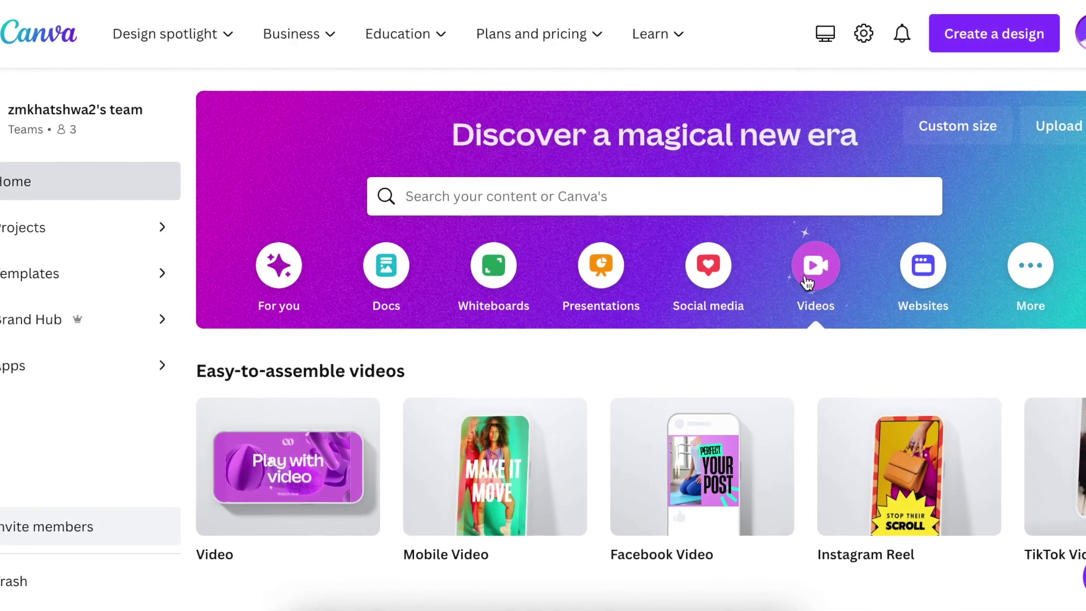
- Create a blank 1920×1080 video design from Canva's Videos section
{"action": "scroll", "coordinate": [690, 377], "scroll_direction": "down", "scroll_amount": 2}
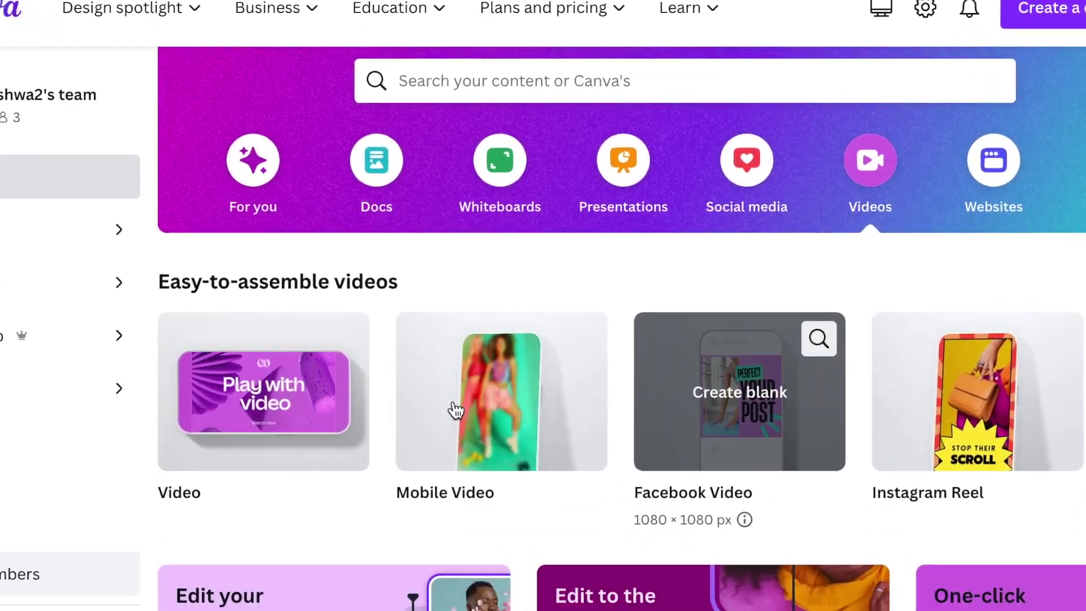
{"action": "left_click", "coordinate": [229, 426]}
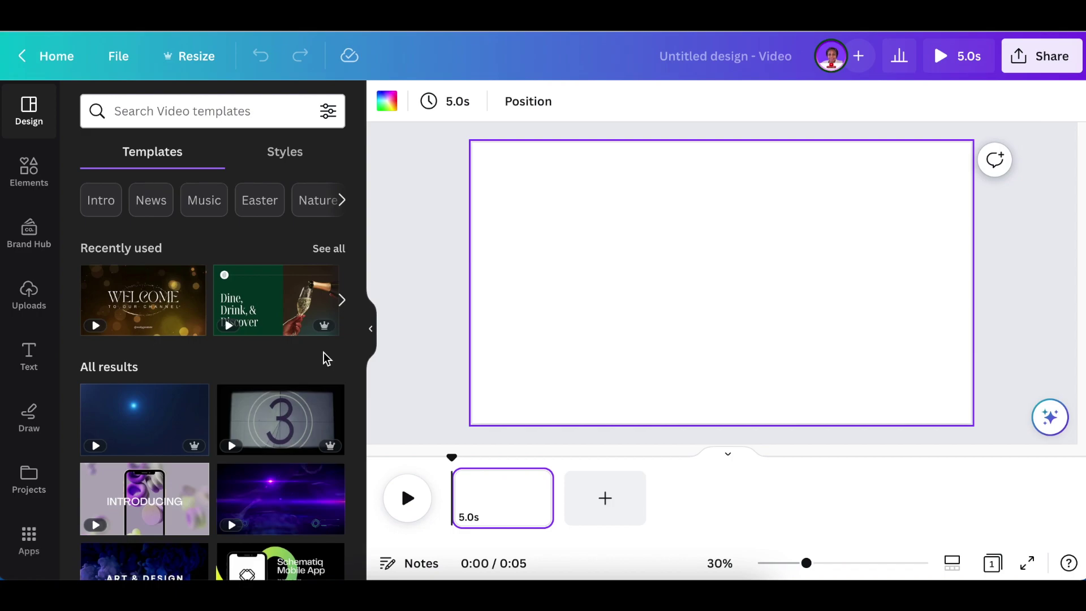
- Open the Text to Image app and enter the house interior with dining room and stairs prompt
{"action": "scroll", "coordinate": [28, 350], "scroll_direction": "down", "scroll_amount": 5}
{"action": "scroll", "coordinate": [26, 346], "scroll_direction": "down", "scroll_amount": 1}
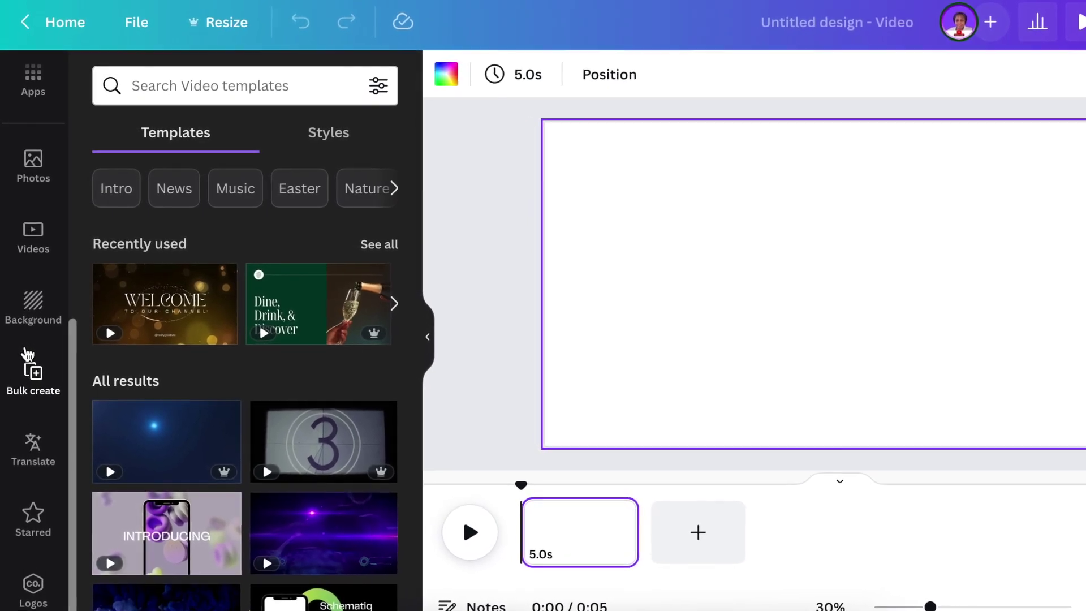
{"action": "scroll", "coordinate": [27, 353], "scroll_direction": "up", "scroll_amount": 3}
{"action": "left_click", "coordinate": [34, 229]}
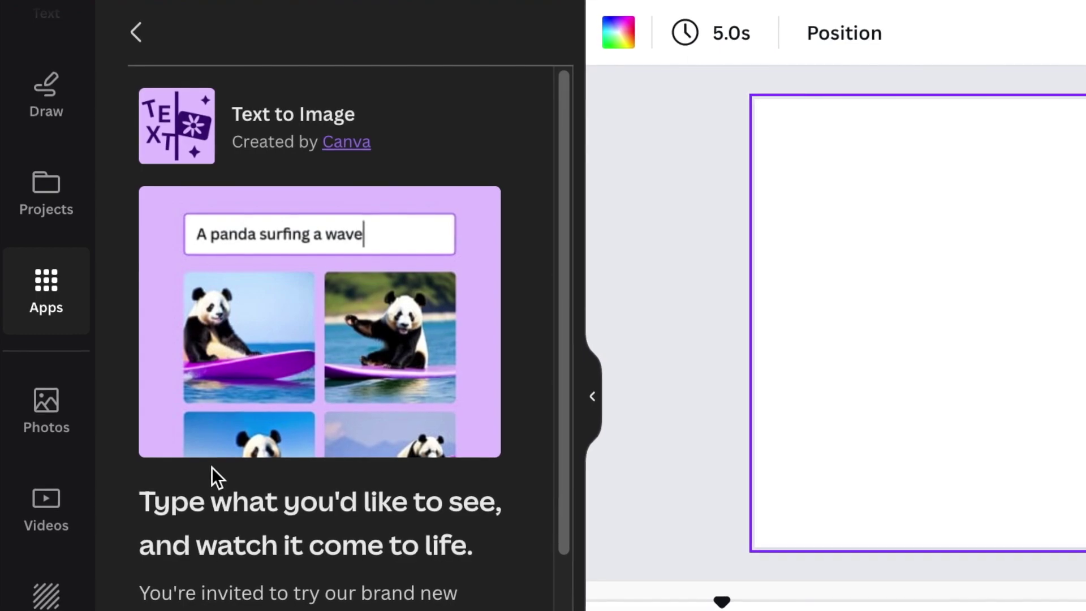
{"action": "scroll", "coordinate": [214, 477], "scroll_direction": "down", "scroll_amount": 1}
{"action": "scroll", "coordinate": [358, 558], "scroll_direction": "down", "scroll_amount": 1}
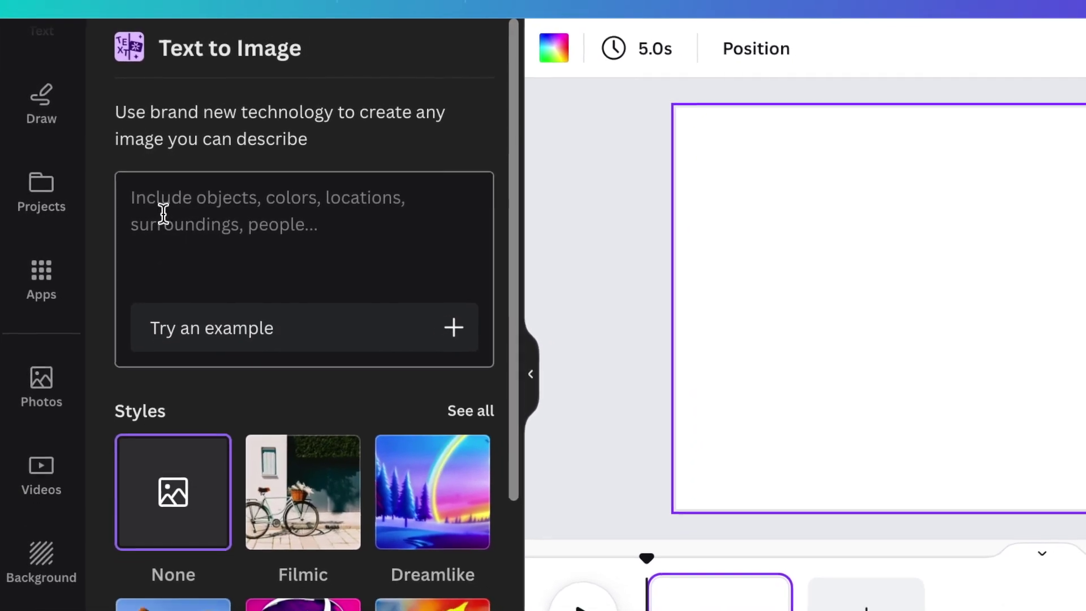
{"action": "left_click", "coordinate": [165, 205]}
{"action": "type", "text": "Create an inside of house with a dining room and include stairs"}
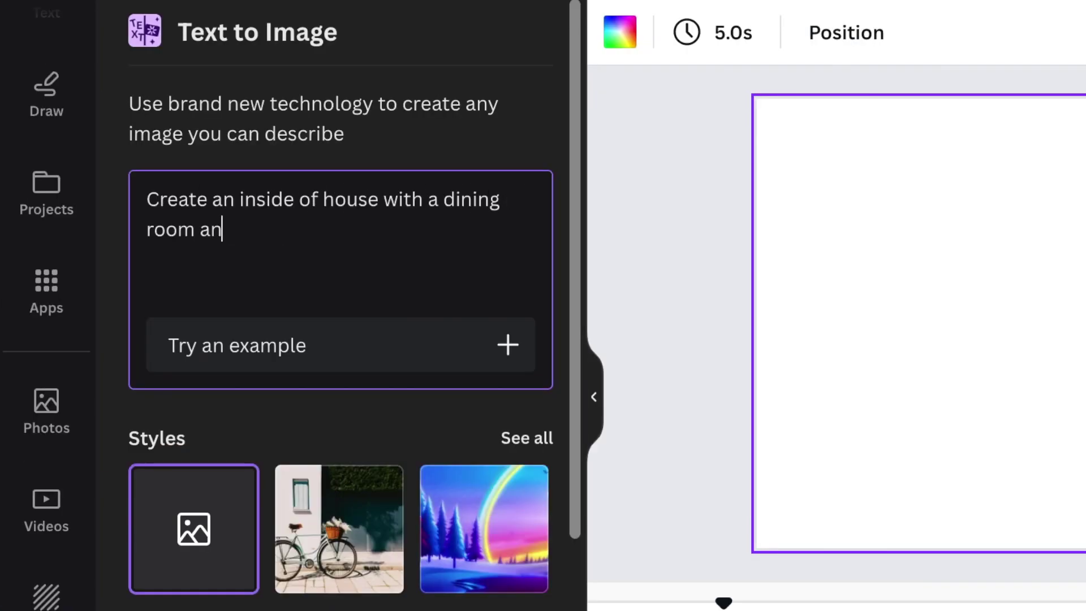
- Choose the Vibrant image style and the landscape aspect ratio
{"action": "scroll", "coordinate": [534, 226], "scroll_direction": "down", "scroll_amount": 4}
{"action": "left_click", "coordinate": [533, 189]}
{"action": "scroll", "coordinate": [473, 287], "scroll_direction": "down", "scroll_amount": 5}
{"action": "scroll", "coordinate": [472, 287], "scroll_direction": "down", "scroll_amount": 3}
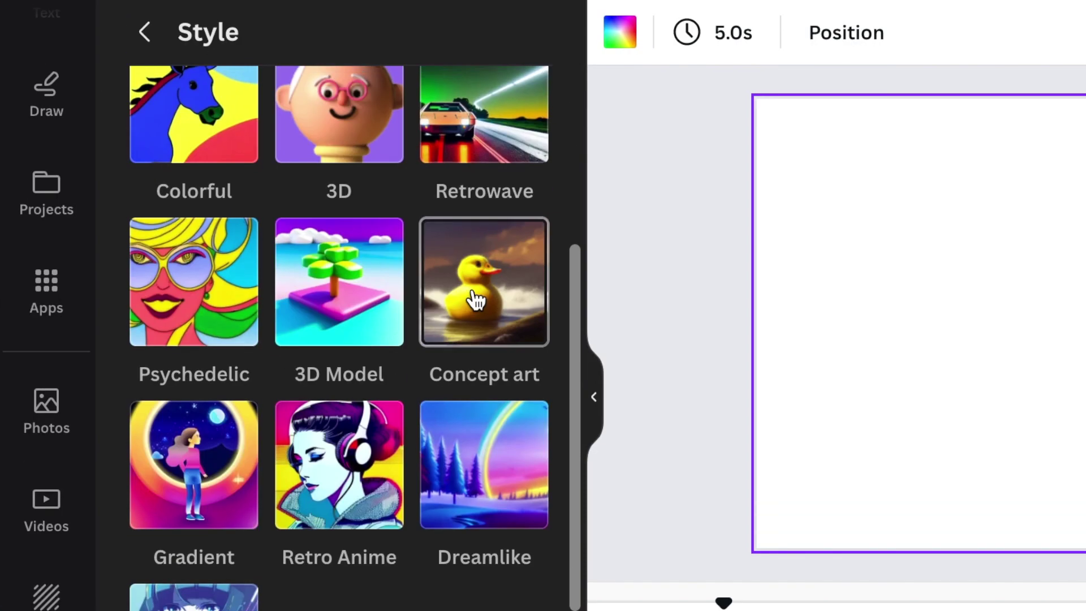
{"action": "scroll", "coordinate": [350, 237], "scroll_direction": "up", "scroll_amount": 8}
{"action": "left_click", "coordinate": [350, 237]}
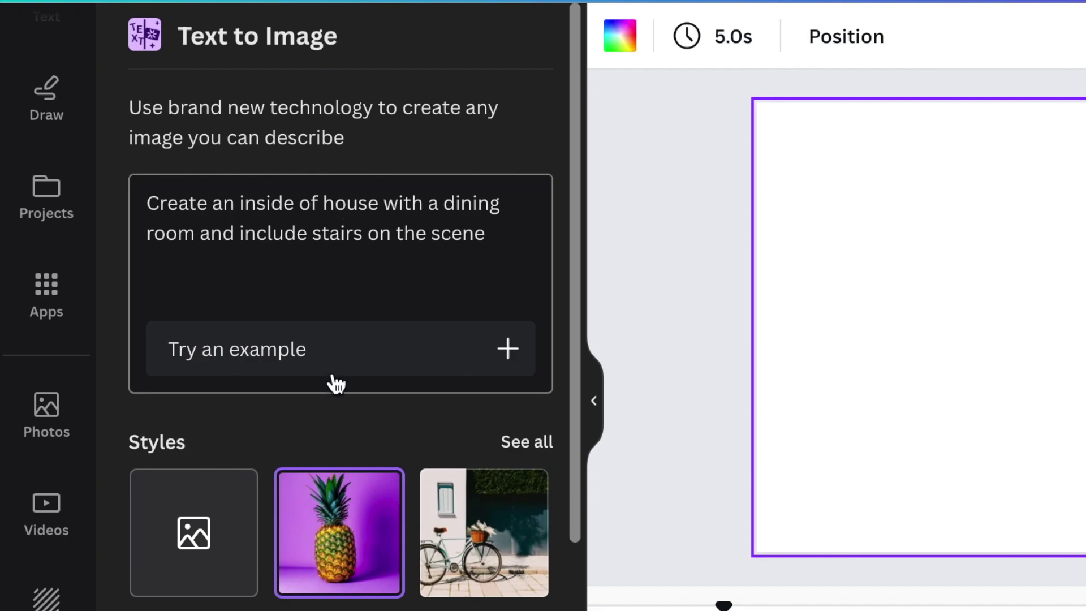
{"action": "scroll", "coordinate": [335, 390], "scroll_direction": "down", "scroll_amount": 1}
{"action": "scroll", "coordinate": [334, 402], "scroll_direction": "down", "scroll_amount": 5}
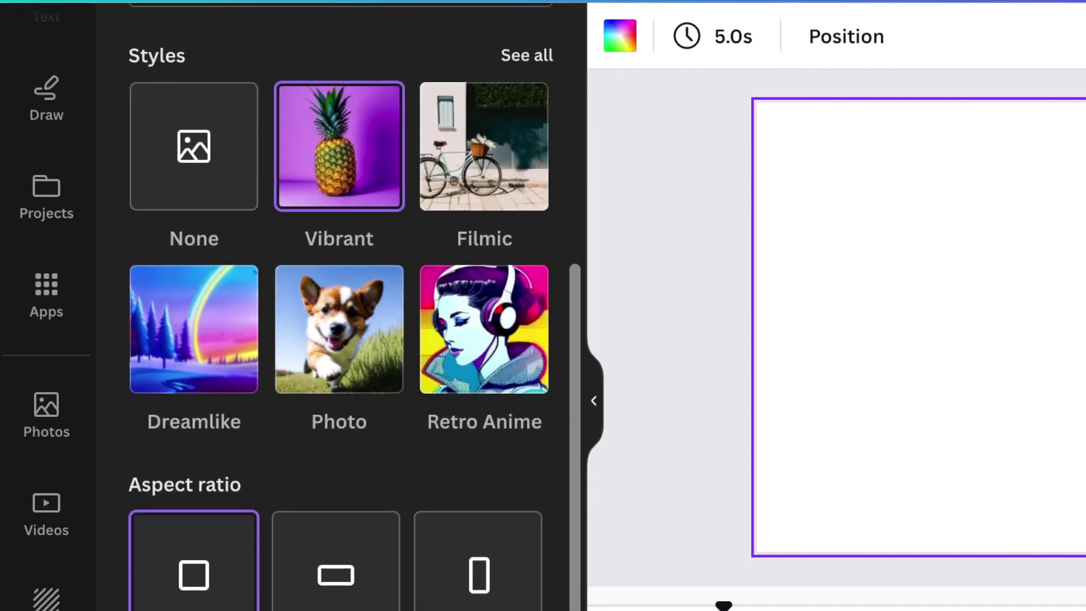
{"action": "left_click", "coordinate": [355, 585]}
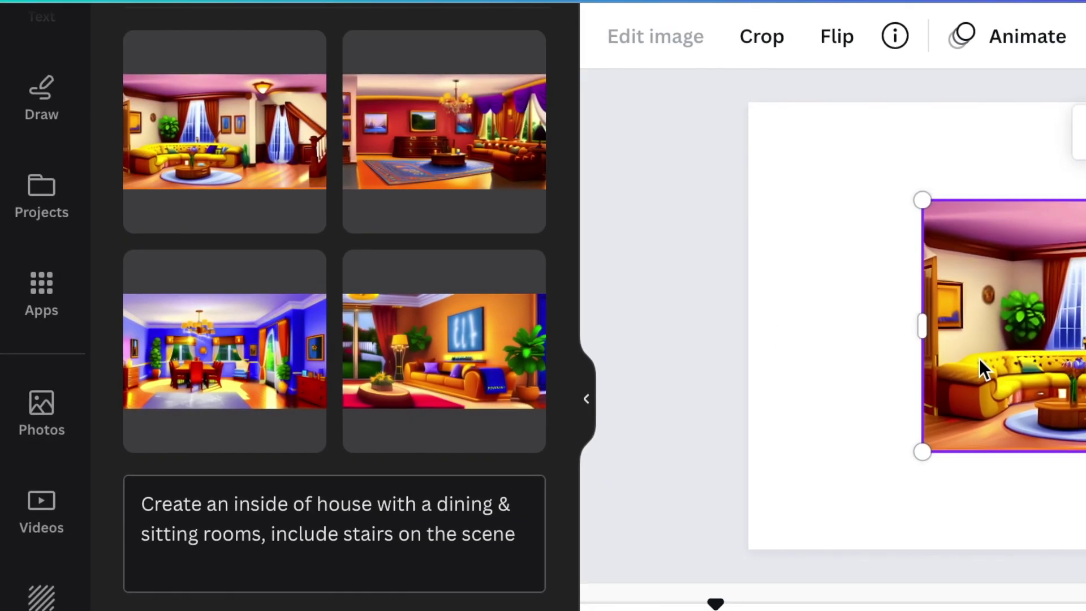
- Place the generated living-room image on page 1 and duplicate the page
{"action": "right_click", "coordinate": [963, 358]}
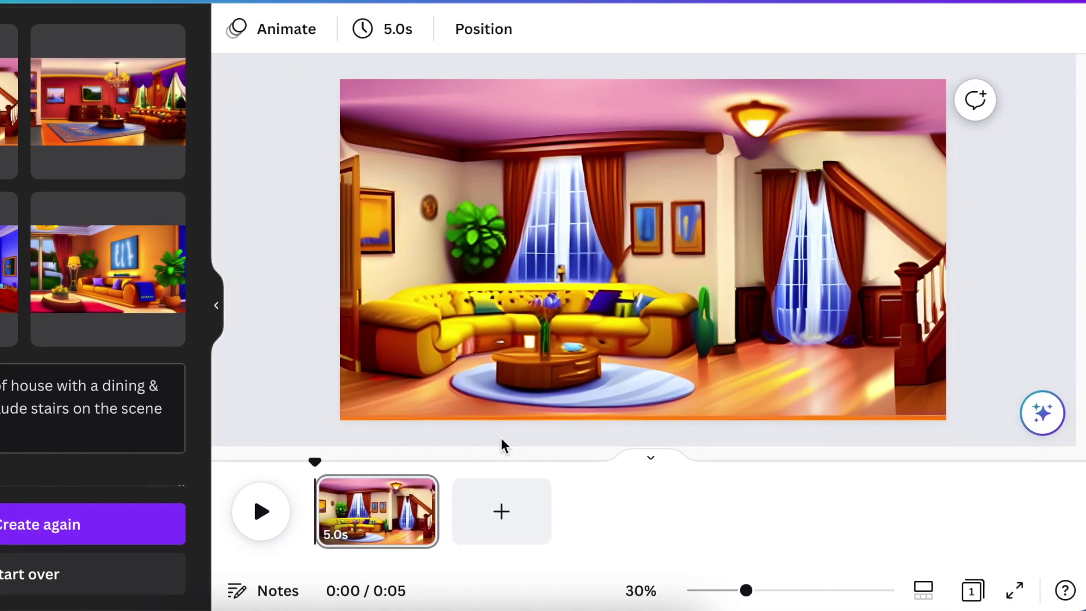
{"action": "right_click", "coordinate": [432, 481]}
{"action": "left_click", "coordinate": [509, 218]}
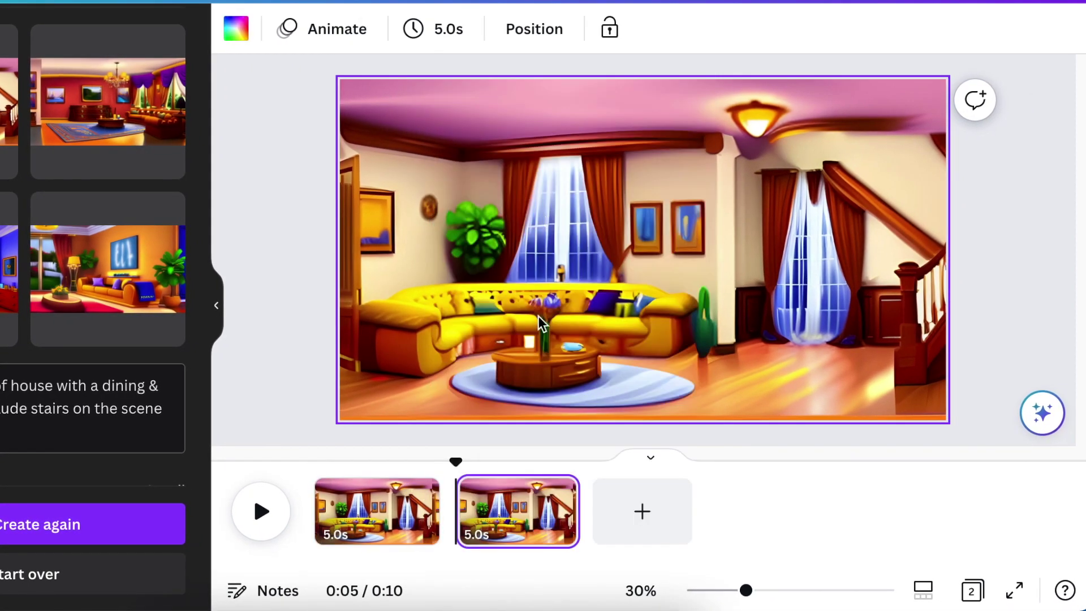
{"action": "left_click", "coordinate": [377, 512]}
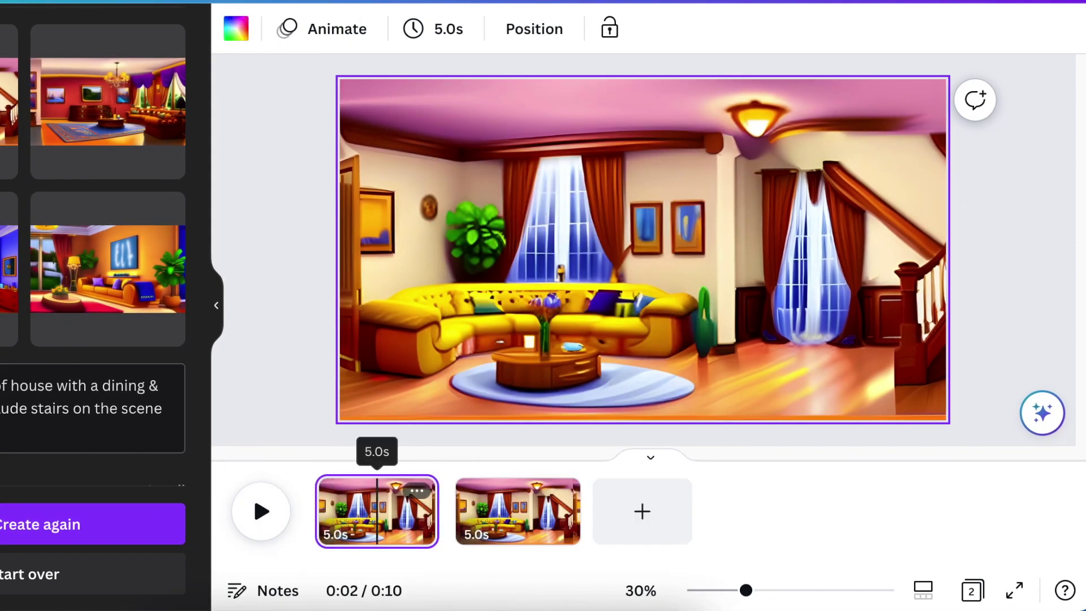
{"action": "left_click", "coordinate": [2, 170]}
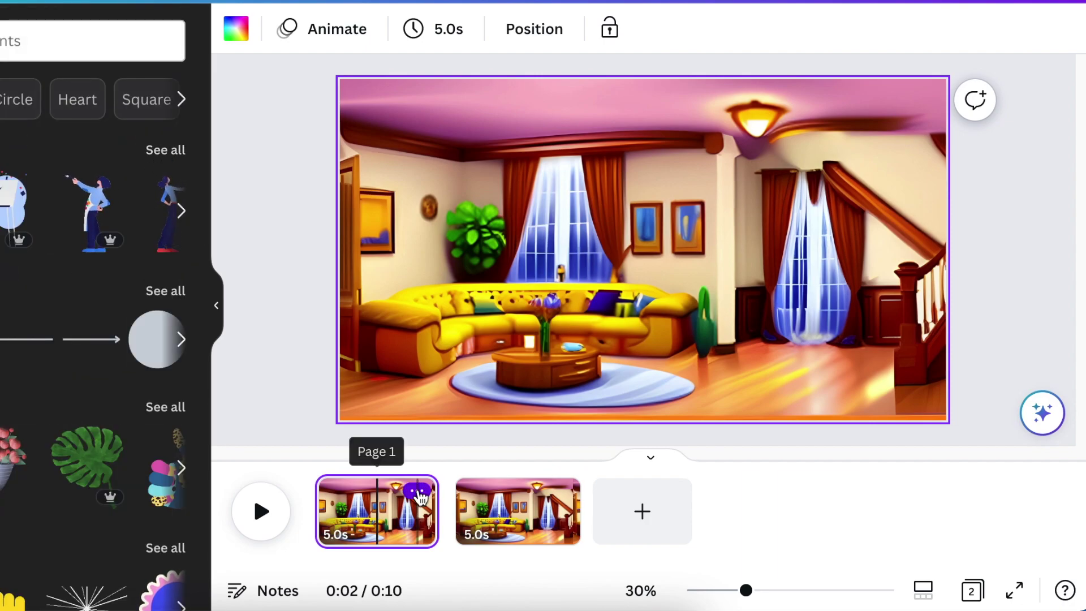
{"action": "left_click", "coordinate": [418, 492]}
- Add a third room page and place the basketball girl beside the stairs on page 1
{"action": "left_click", "coordinate": [520, 176]}
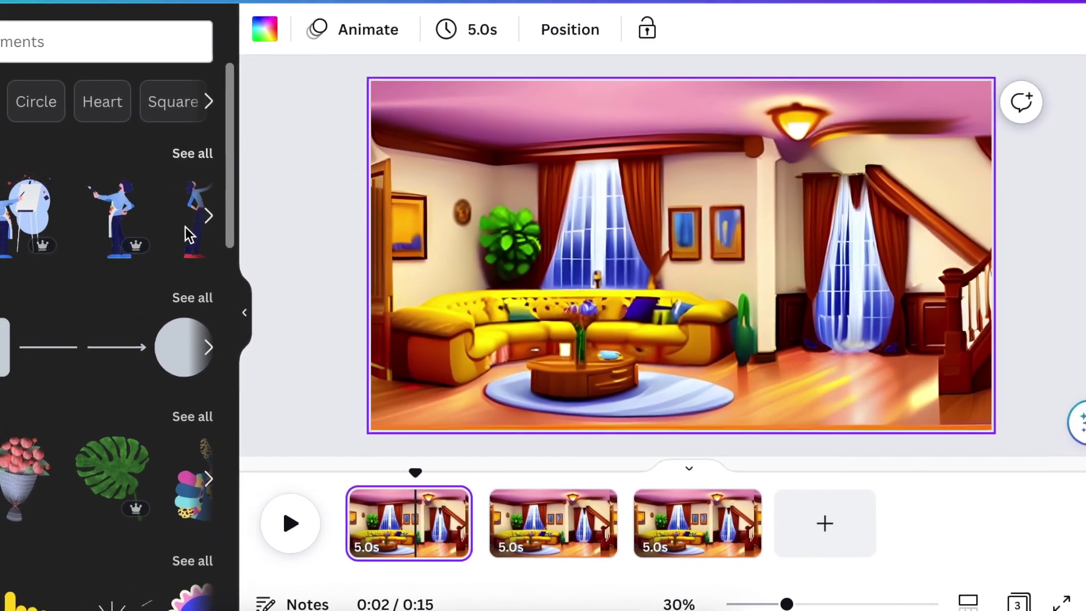
{"action": "left_click", "coordinate": [169, 157]}
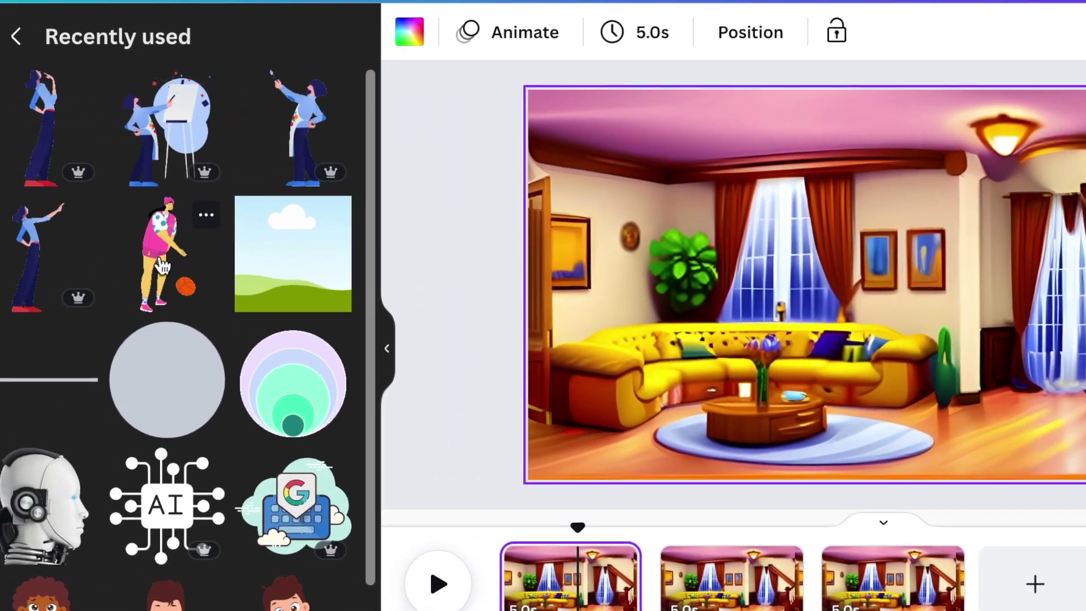
{"action": "left_click", "coordinate": [163, 266]}
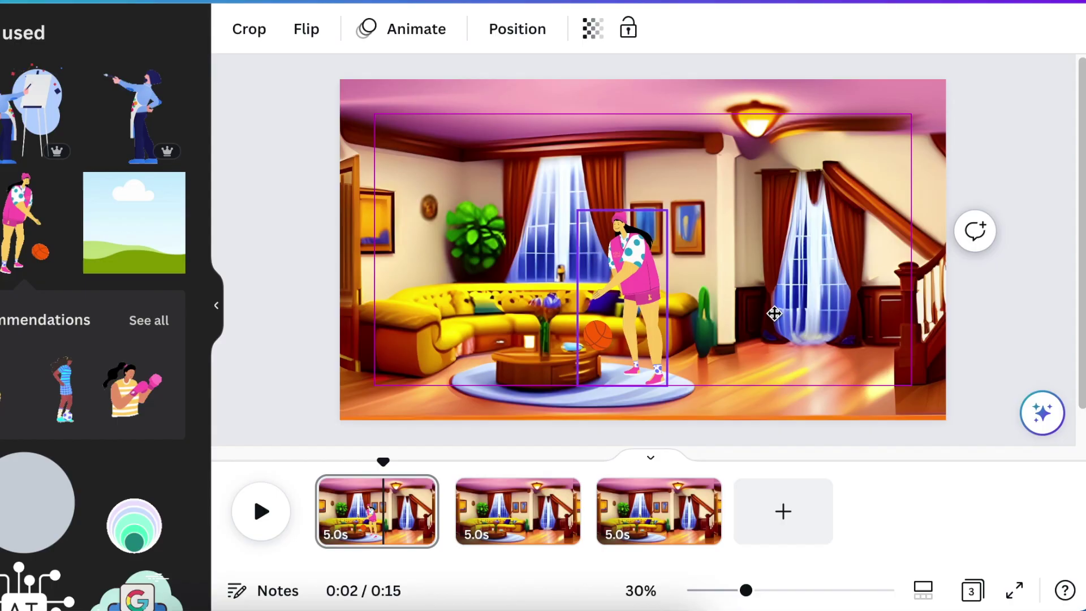
{"action": "left_click_drag", "start_coordinate": [773, 313], "coordinate": [849, 328]}
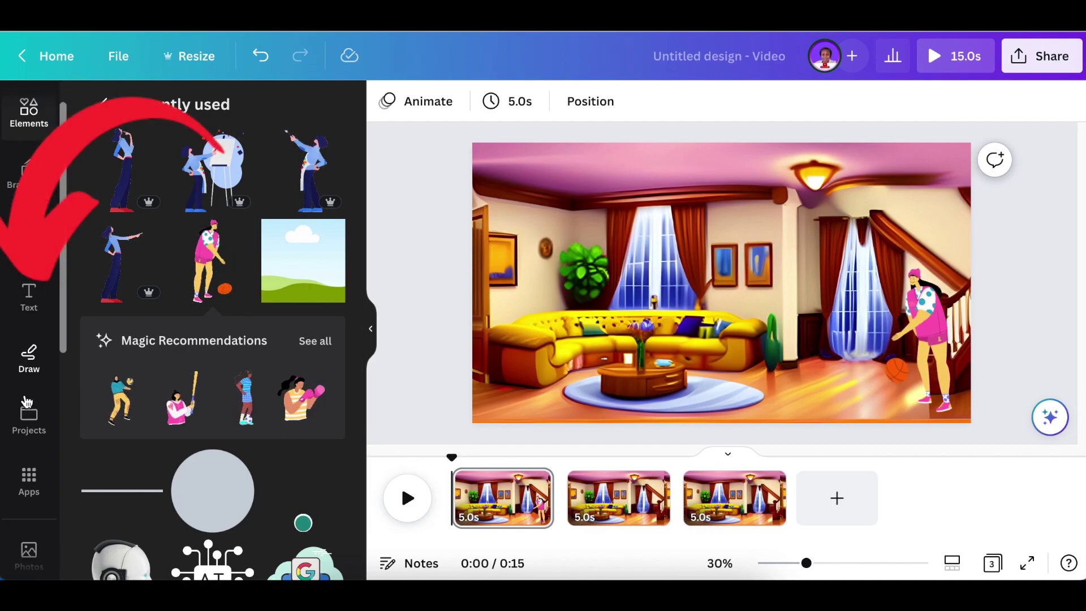
{"action": "left_click", "coordinate": [28, 294]}
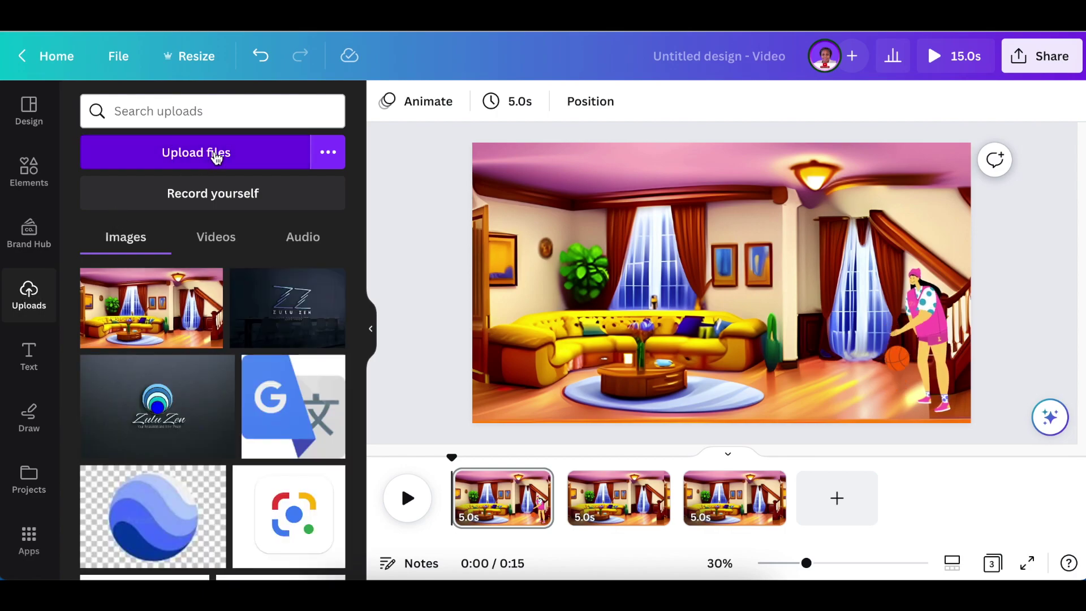
- Select the four audio clips in the Bouncing ball folder, then cancel the file picker
{"action": "left_click", "coordinate": [215, 154]}
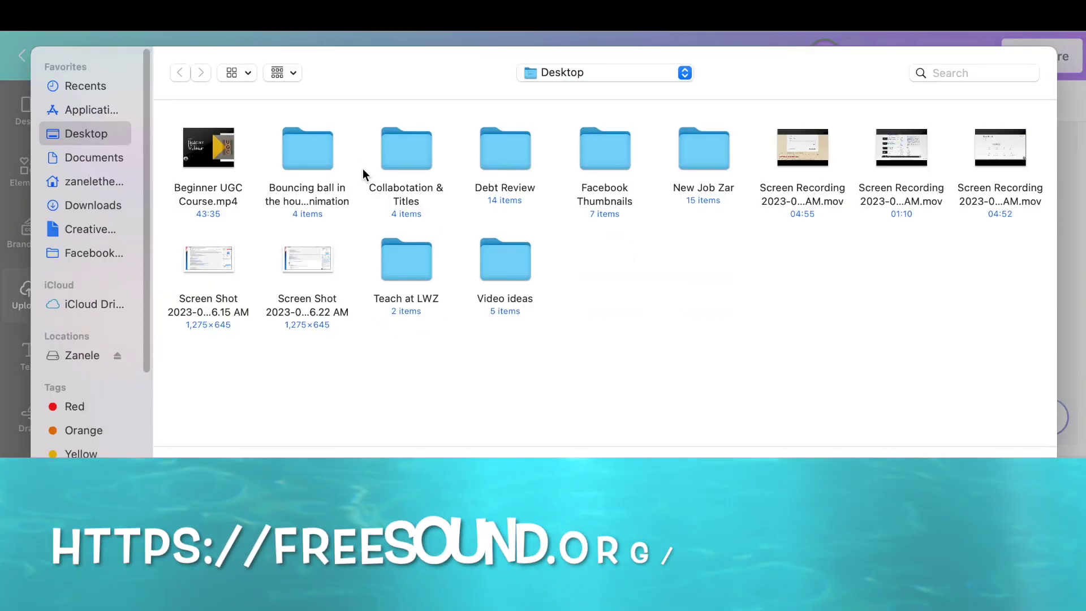
{"action": "double_click", "coordinate": [307, 151]}
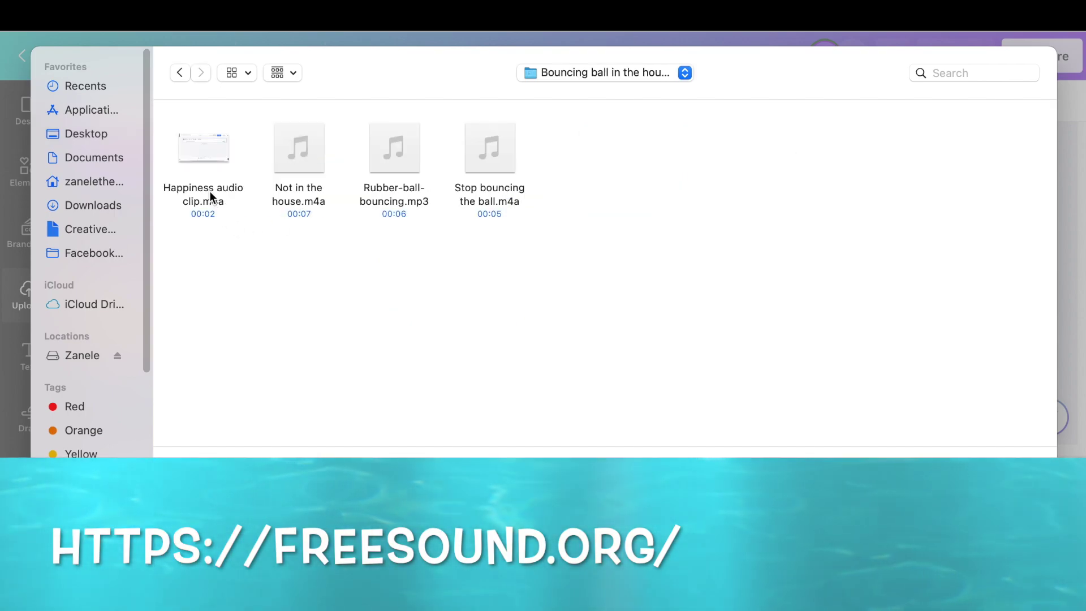
{"action": "left_click_drag", "start_coordinate": [164, 116], "coordinate": [612, 229]}
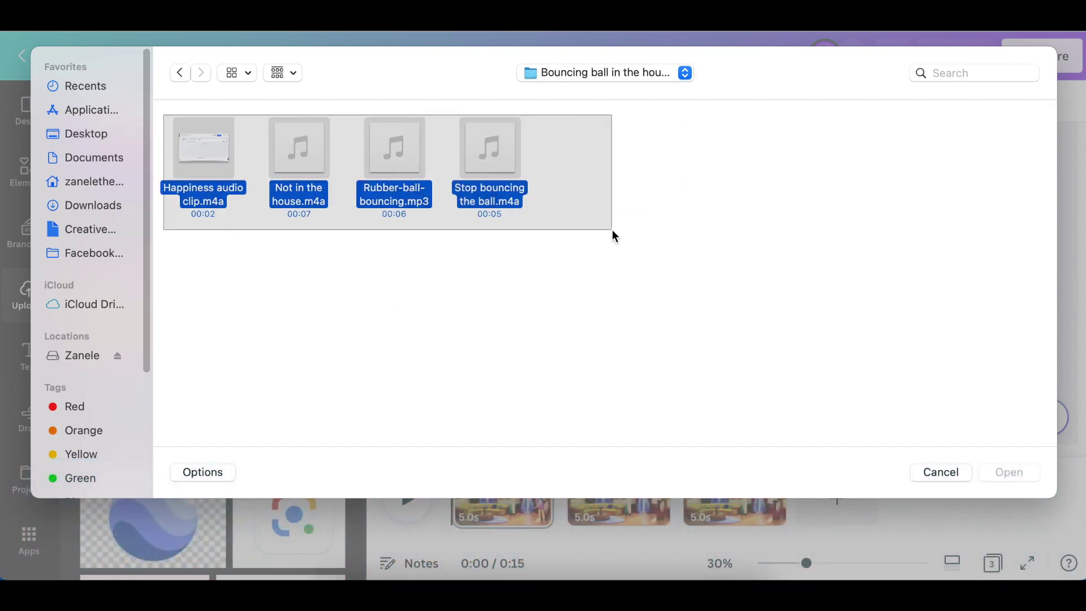
{"action": "left_click", "coordinate": [1010, 475]}
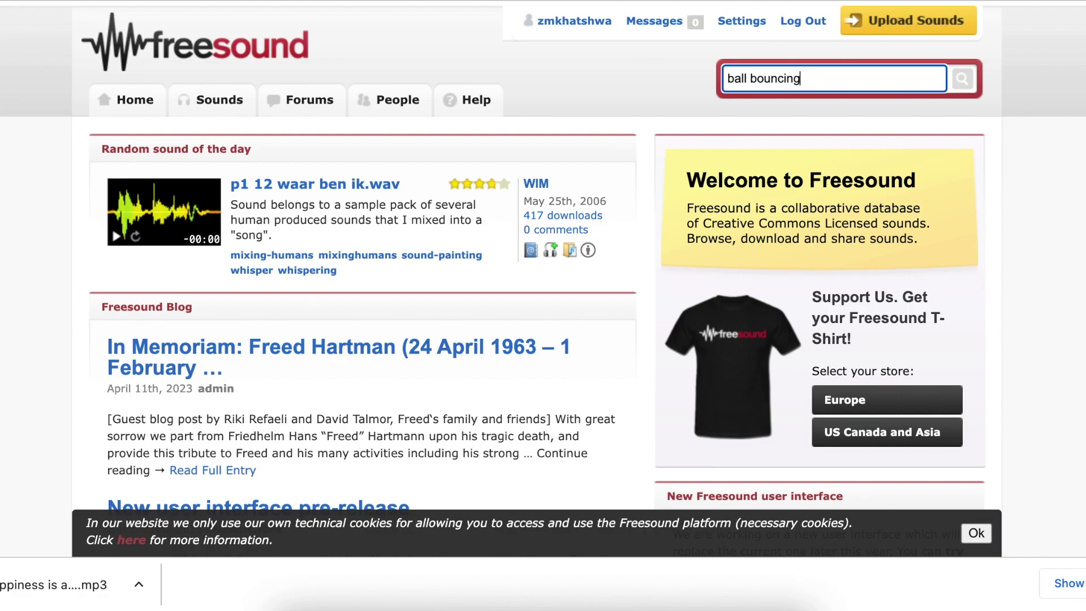
{"action": "key", "text": "Return"}
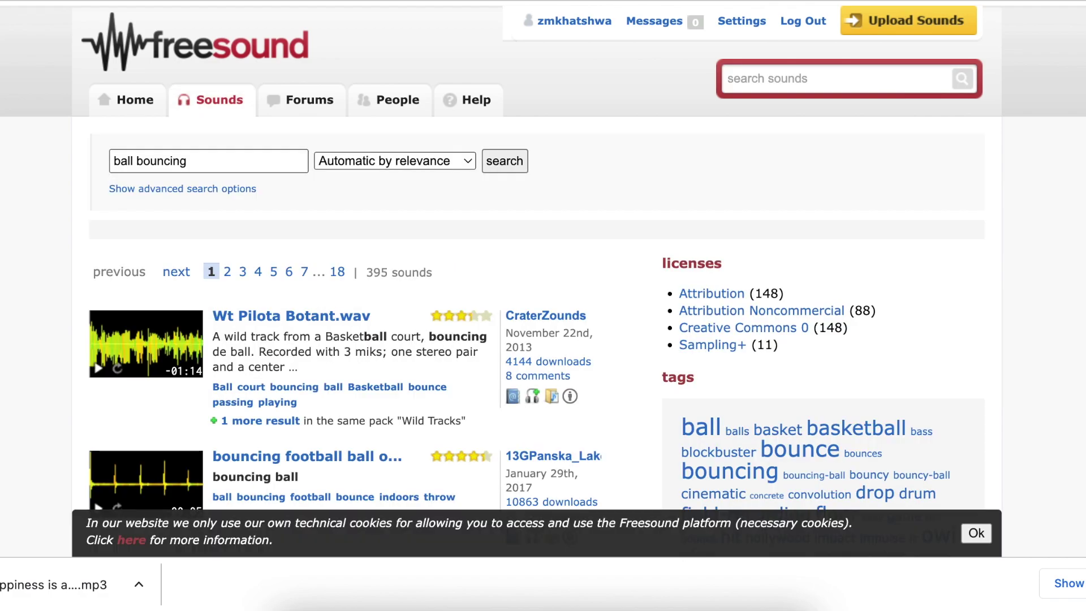
{"action": "scroll", "coordinate": [394, 335], "scroll_direction": "down", "scroll_amount": 7}
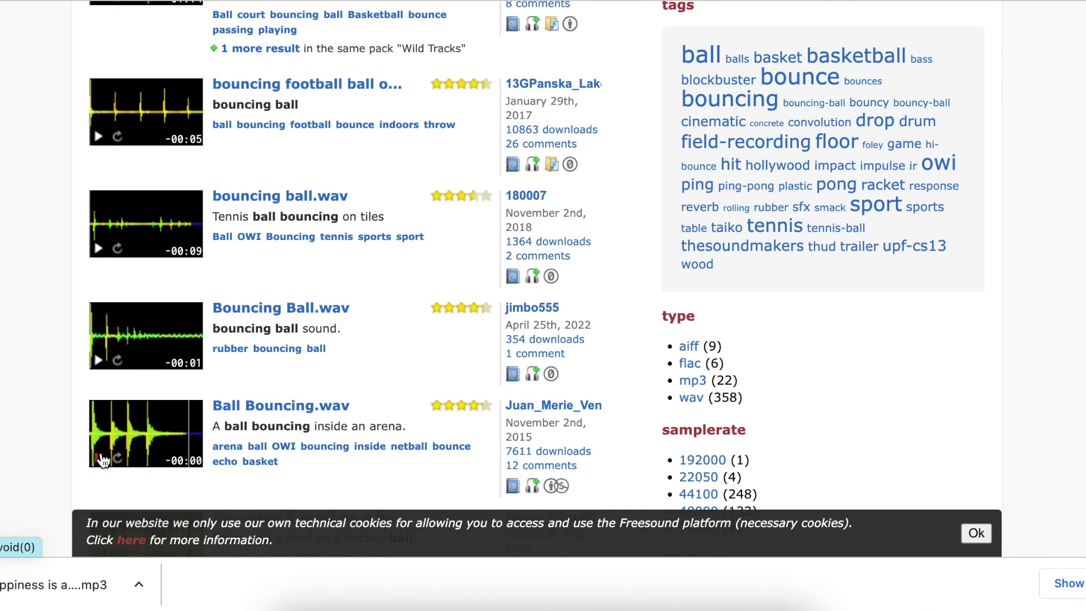
{"action": "scroll", "coordinate": [102, 459], "scroll_direction": "down", "scroll_amount": 2}
{"action": "scroll", "coordinate": [101, 459], "scroll_direction": "down", "scroll_amount": 4}
{"action": "scroll", "coordinate": [102, 459], "scroll_direction": "down", "scroll_amount": 2}
{"action": "scroll", "coordinate": [101, 460], "scroll_direction": "down", "scroll_amount": 2}
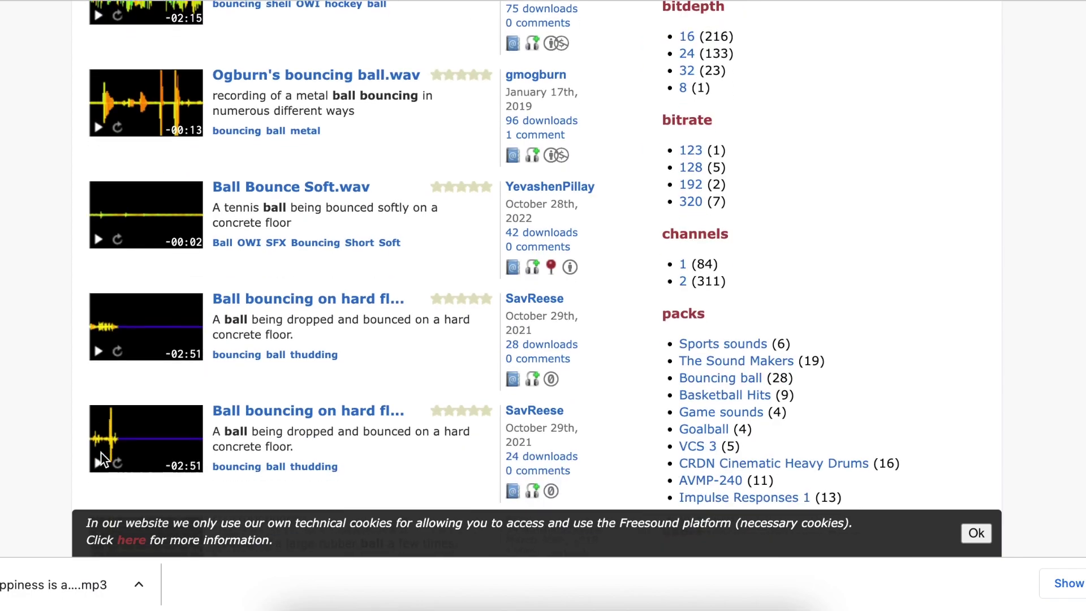
{"action": "scroll", "coordinate": [100, 459], "scroll_direction": "down", "scroll_amount": 2}
{"action": "scroll", "coordinate": [100, 459], "scroll_direction": "down", "scroll_amount": 1}
{"action": "scroll", "coordinate": [96, 396], "scroll_direction": "down", "scroll_amount": 1}
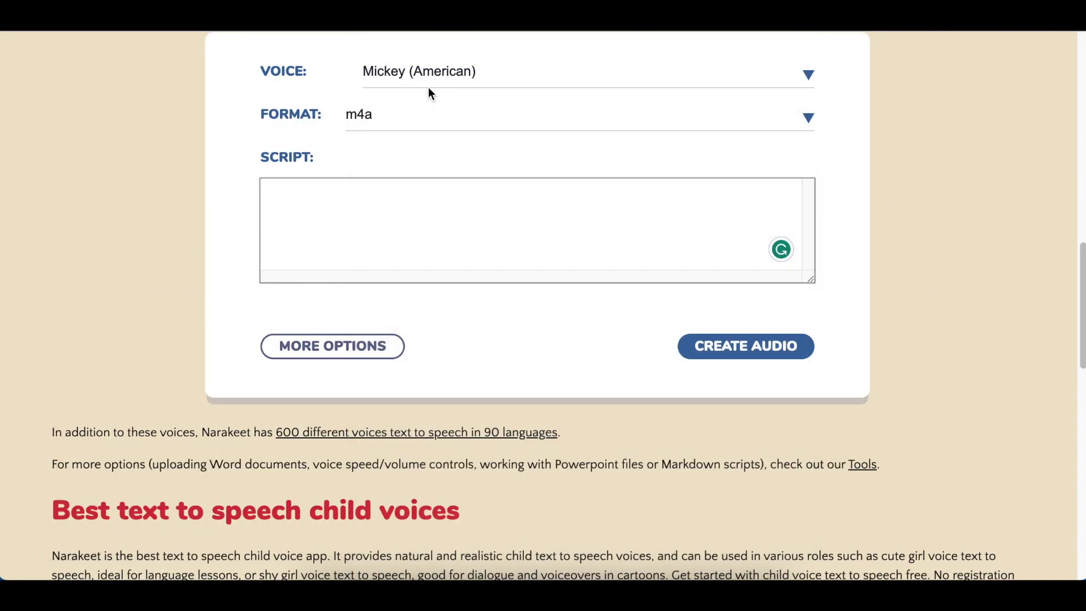
- Set the output format to mp3, then generate and play the first audio take
{"action": "left_click", "coordinate": [806, 120]}
{"action": "left_click", "coordinate": [509, 143]}
{"action": "type", "text": "Happiness is a choice mom!"}
{"action": "left_click", "coordinate": [729, 348]}
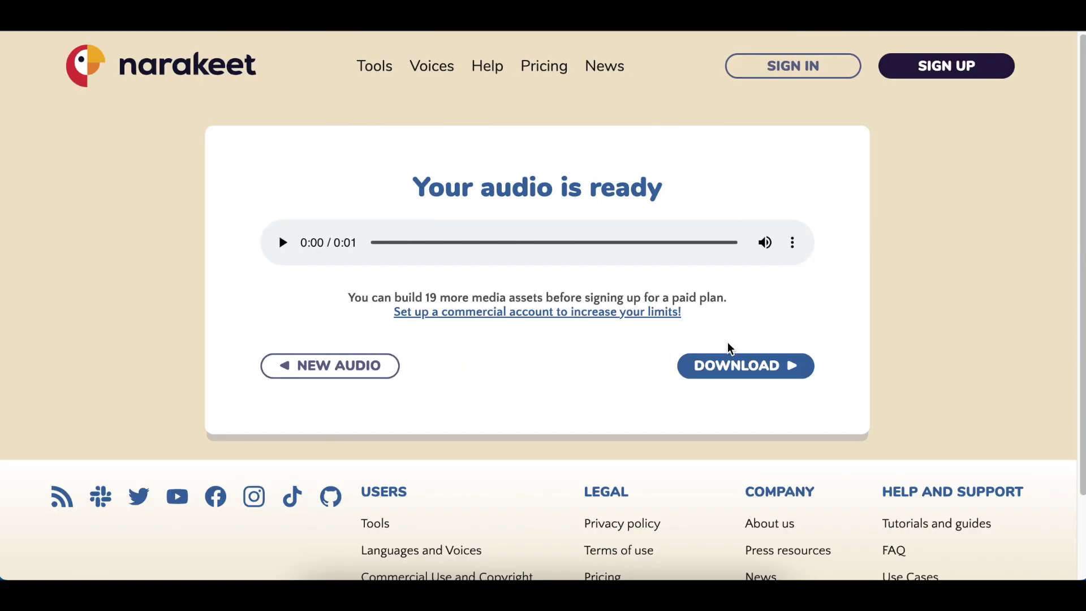
{"action": "left_click", "coordinate": [284, 243]}
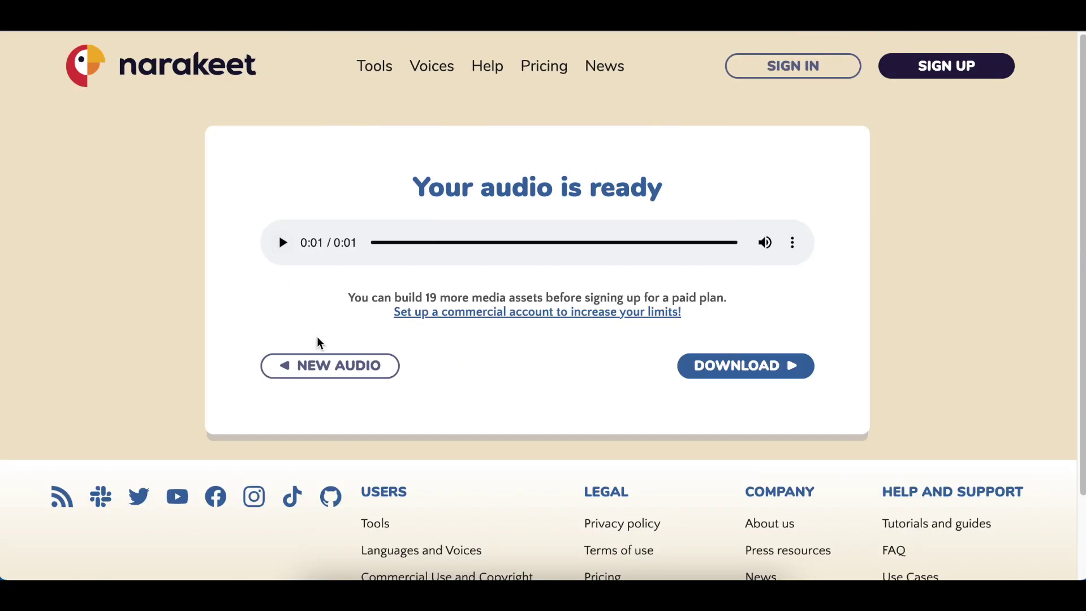
- Start a new clip and generate it with the Martin voice
{"action": "left_click", "coordinate": [332, 366]}
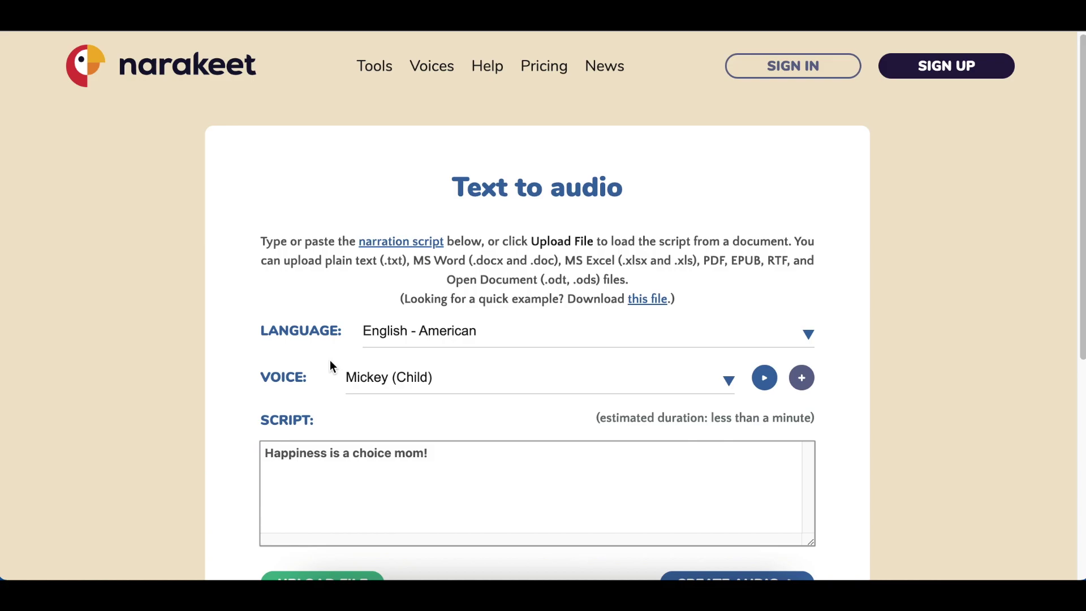
{"action": "left_click", "coordinate": [611, 377]}
{"action": "scroll", "coordinate": [612, 383], "scroll_direction": "up", "scroll_amount": 5}
{"action": "scroll", "coordinate": [612, 383], "scroll_direction": "up", "scroll_amount": 5}
{"action": "left_click", "coordinate": [611, 385]}
{"action": "scroll", "coordinate": [611, 403], "scroll_direction": "down", "scroll_amount": 2}
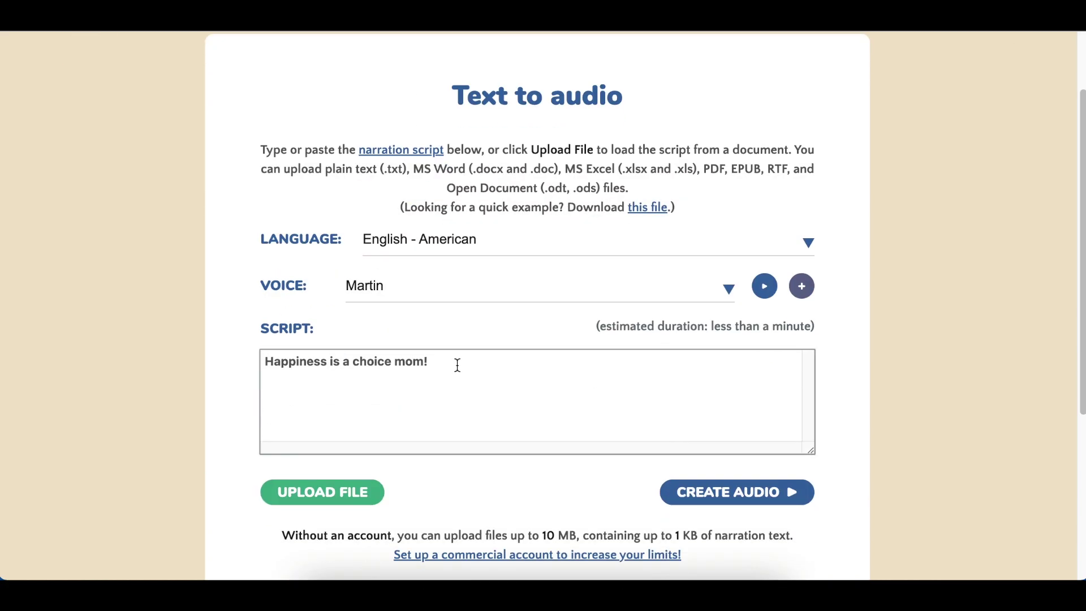
{"action": "left_click", "coordinate": [737, 492]}
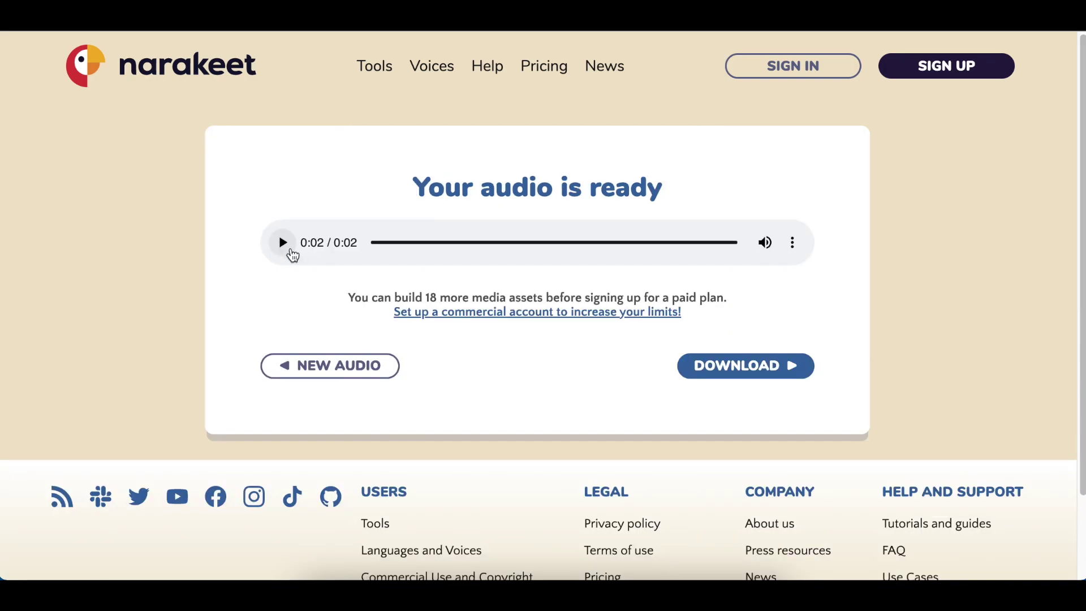
- Switch to the Matt voice, revise the script, and generate the audio
{"action": "left_click", "coordinate": [732, 384]}
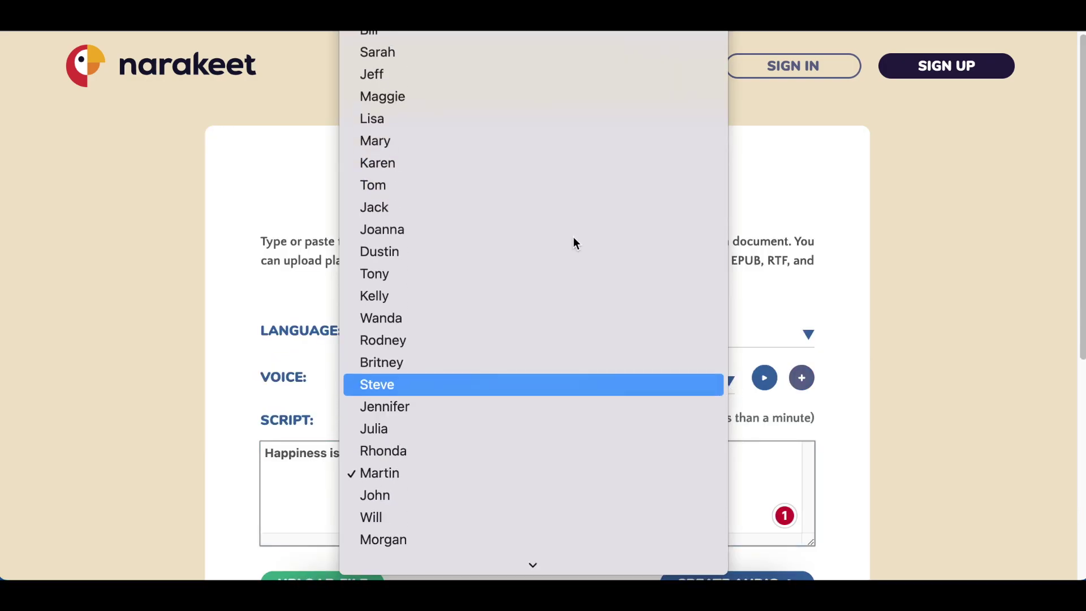
{"action": "left_click", "coordinate": [514, 387]}
{"action": "scroll", "coordinate": [512, 390], "scroll_direction": "down", "scroll_amount": 1}
{"action": "type", "text": "my"}
{"action": "scroll", "coordinate": [632, 501], "scroll_direction": "down", "scroll_amount": 1}
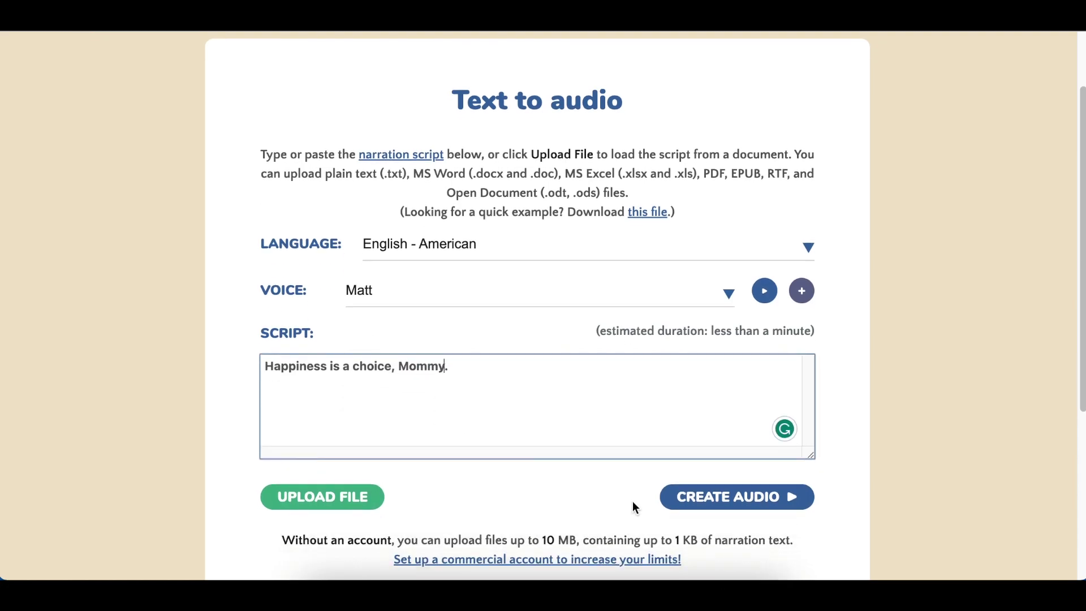
{"action": "left_click", "coordinate": [704, 493]}
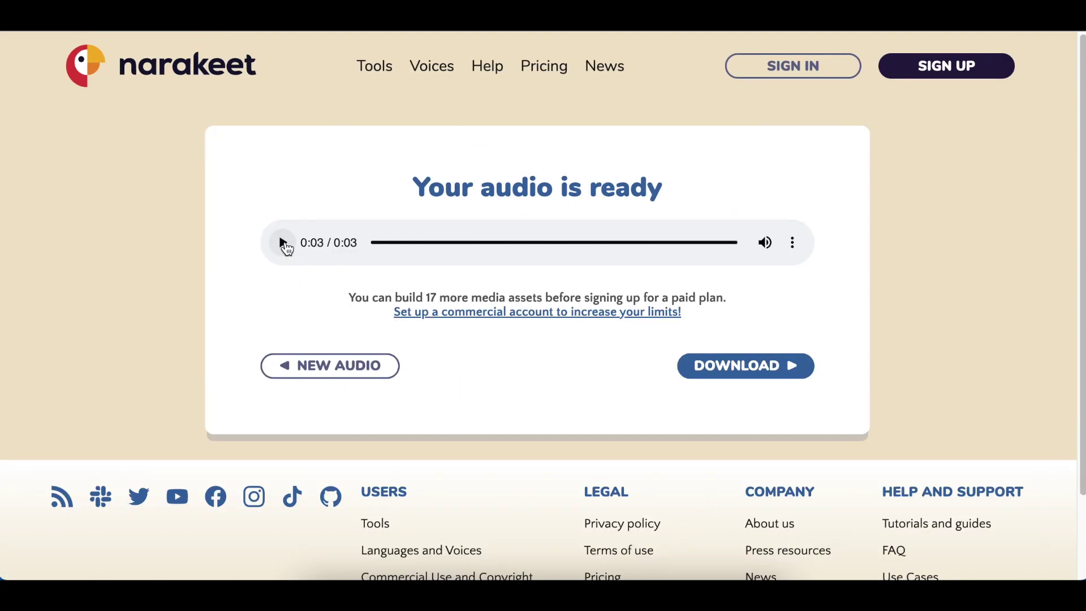
- Start a blank Murf.ai project titled 'Bouncing ball in the house'
{"action": "left_click", "coordinate": [340, 368]}
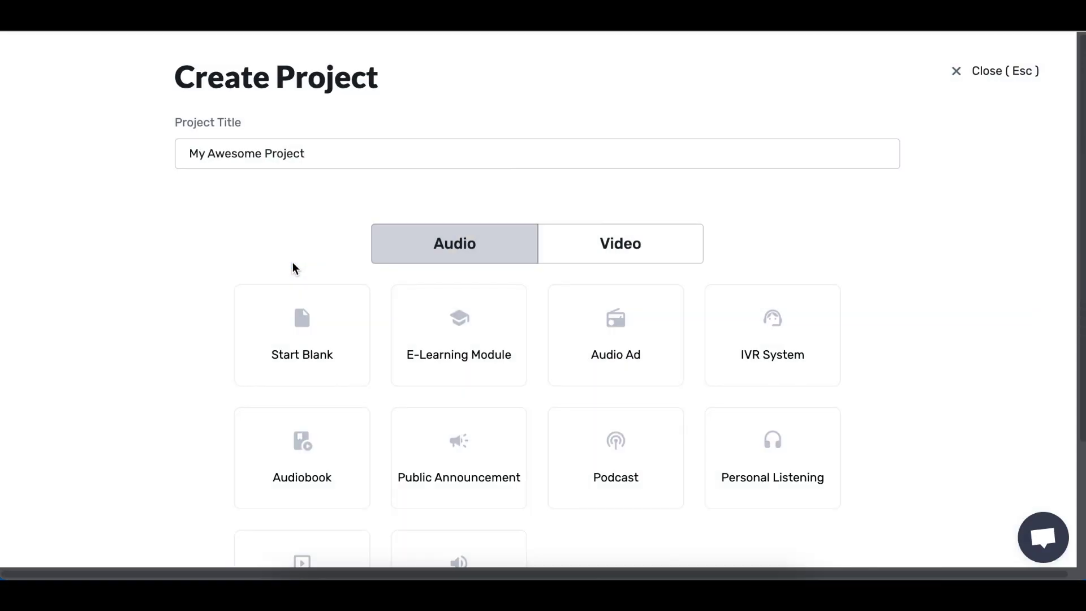
{"action": "left_click_drag", "start_coordinate": [306, 154], "coordinate": [175, 153]}
{"action": "type", "text": "Bouncing "}
{"action": "type", "text": "use"}
{"action": "scroll", "coordinate": [252, 208], "scroll_direction": "down", "scroll_amount": 3}
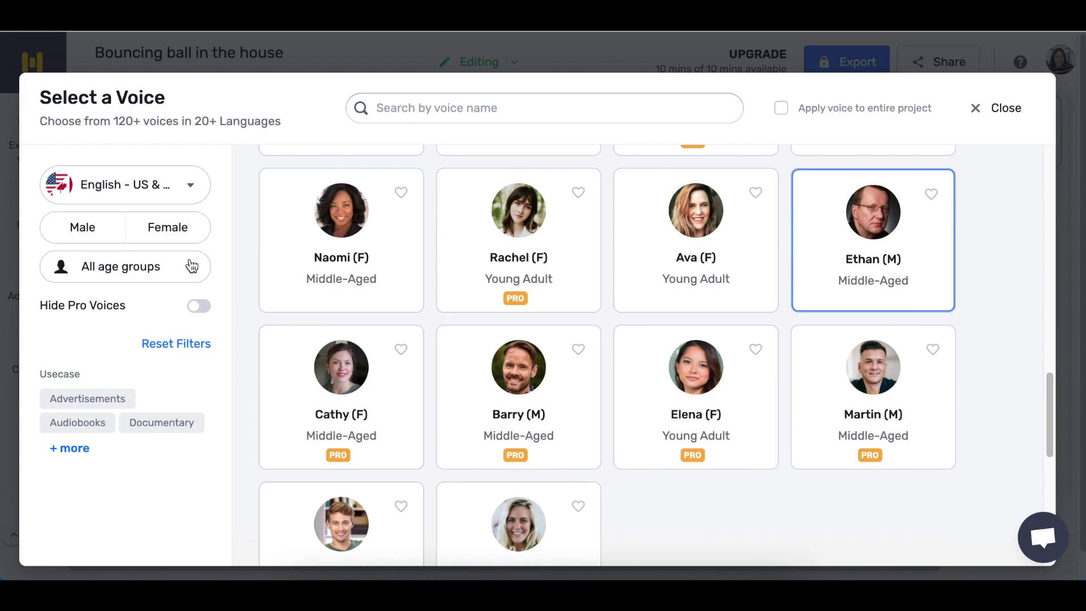
- Filter voices to young, kid, and male, and assign Oliver to the sentence
{"action": "left_click", "coordinate": [189, 266]}
{"action": "left_click", "coordinate": [242, 365]}
{"action": "left_click", "coordinate": [189, 266]}
{"action": "left_click", "coordinate": [260, 424]}
{"action": "scroll", "coordinate": [264, 396], "scroll_direction": "down", "scroll_amount": 2}
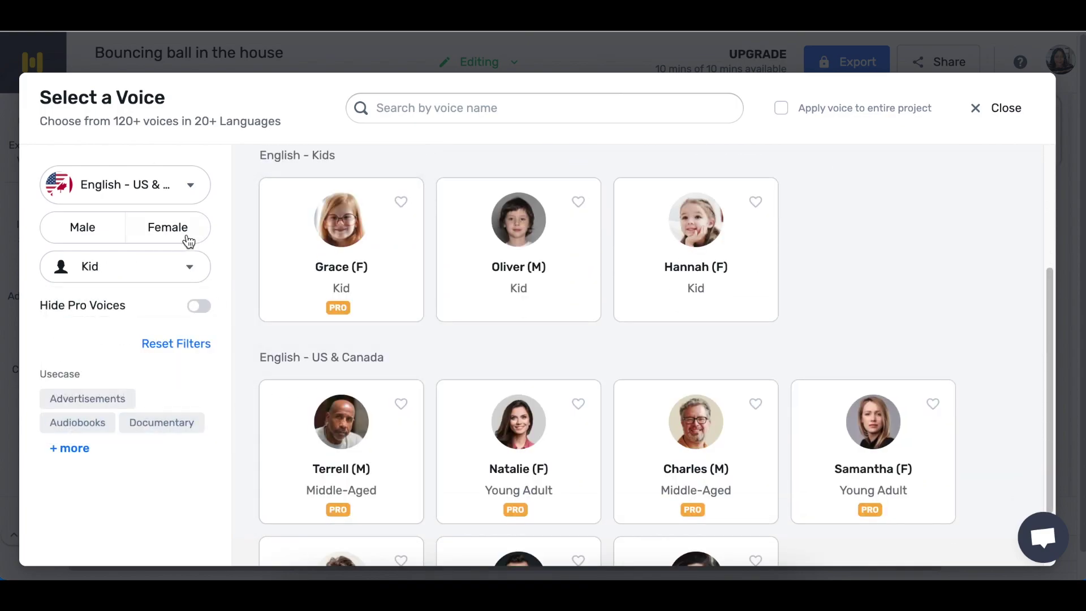
{"action": "left_click", "coordinate": [187, 185]}
{"action": "scroll", "coordinate": [201, 509], "scroll_direction": "down", "scroll_amount": 5}
{"action": "scroll", "coordinate": [201, 509], "scroll_direction": "up", "scroll_amount": 5}
{"action": "left_click", "coordinate": [226, 255]}
{"action": "left_click", "coordinate": [78, 229]}
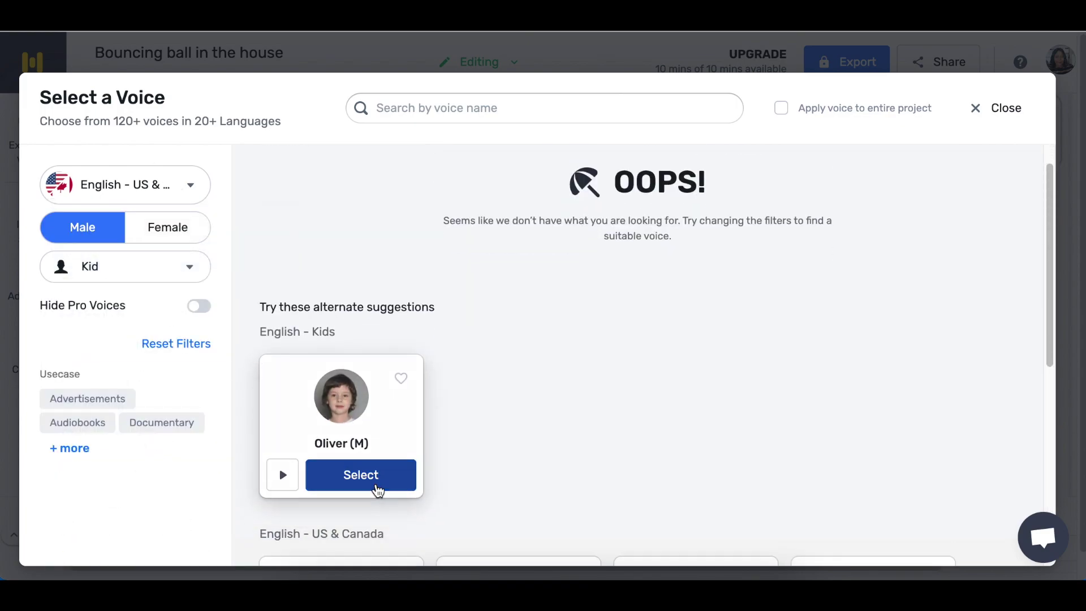
{"action": "left_click", "coordinate": [373, 480]}
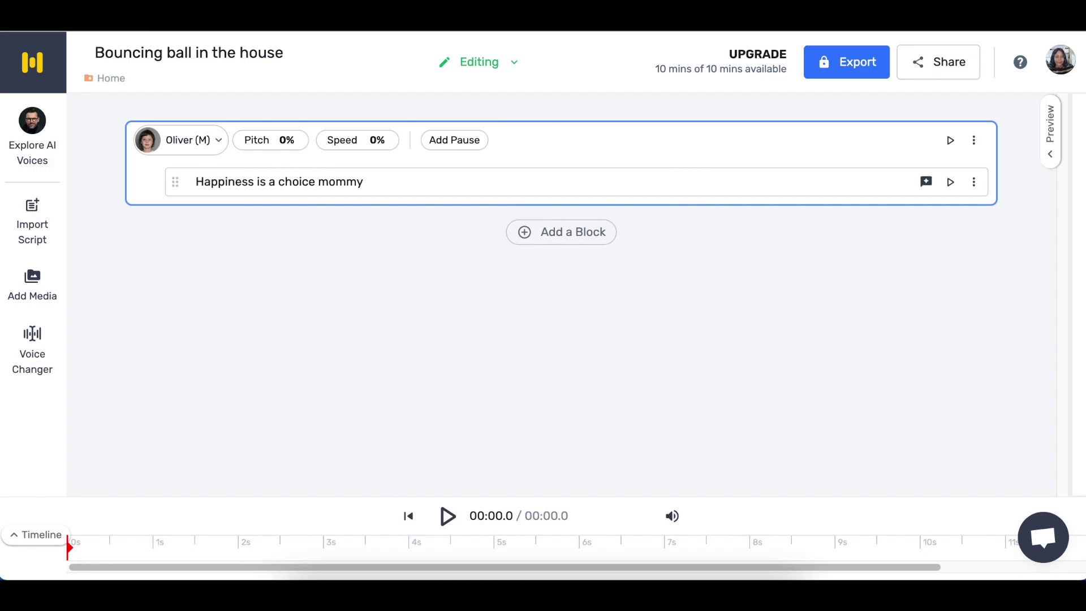
- Generate and play Oliver's take, checking the block's pause options
{"action": "left_click", "coordinate": [949, 190]}
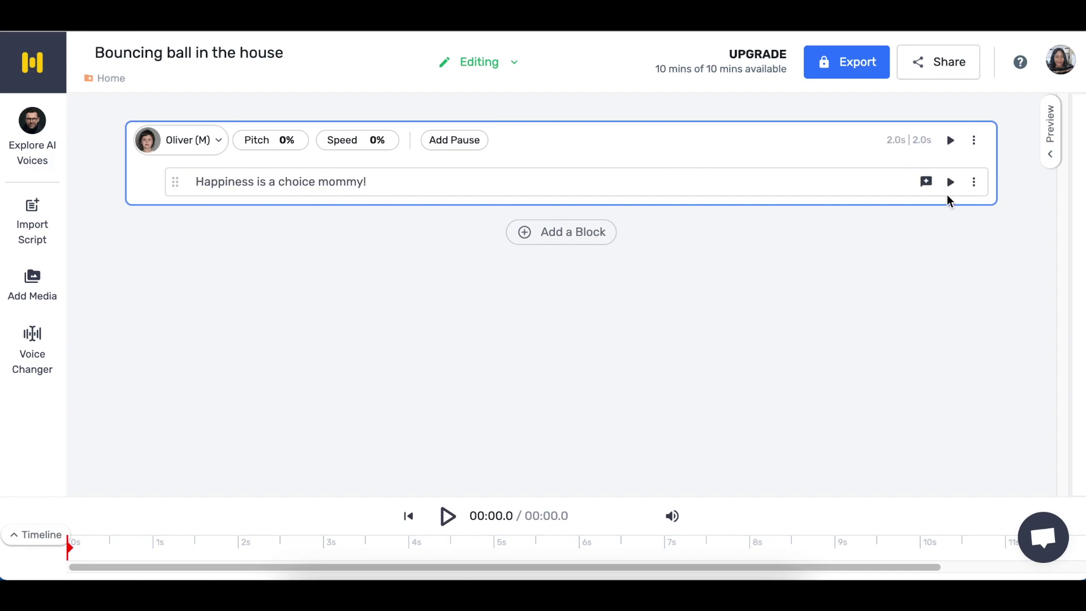
{"action": "left_click", "coordinate": [950, 182]}
{"action": "left_click", "coordinate": [438, 141]}
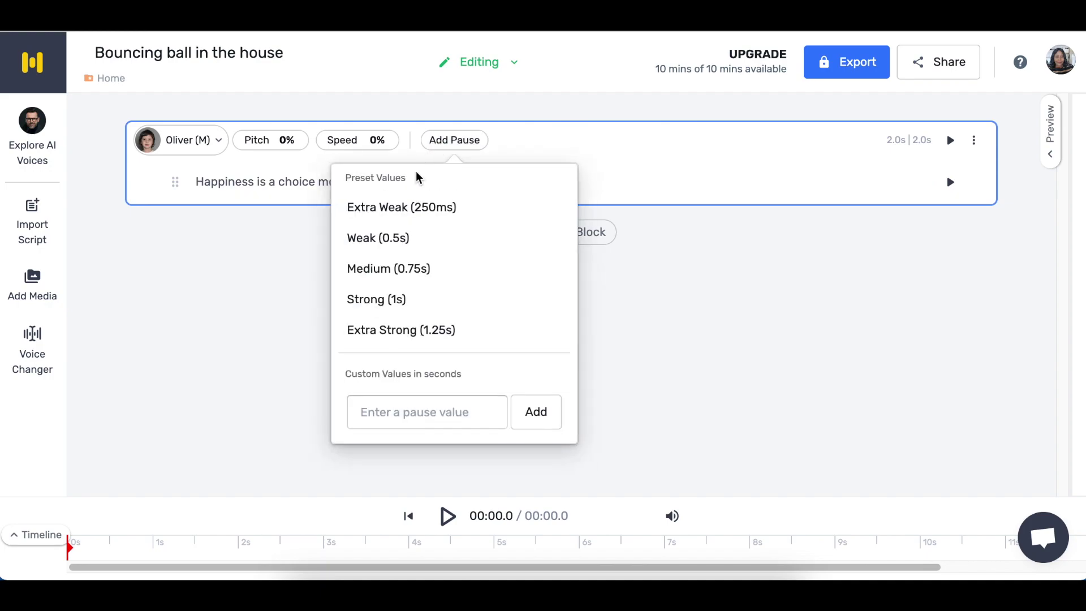
{"action": "left_click", "coordinate": [445, 415]}
{"action": "left_click", "coordinate": [321, 175]}
{"action": "left_click", "coordinate": [950, 181]}
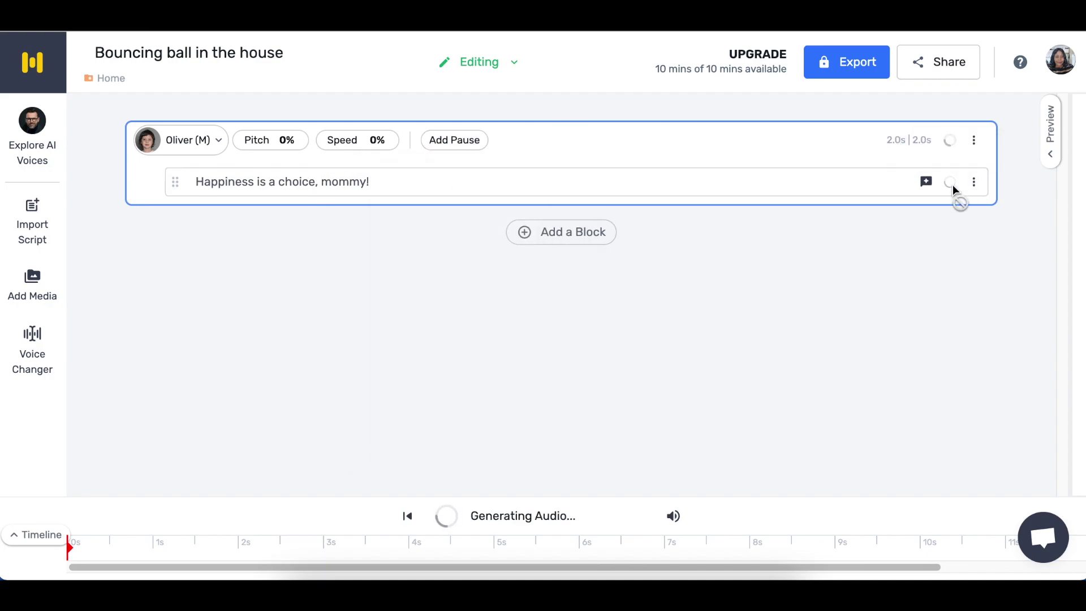
- Switch the block to the young voice Nate and regenerate the audio
{"action": "left_click", "coordinate": [181, 140]}
{"action": "left_click", "coordinate": [187, 274]}
{"action": "left_click", "coordinate": [203, 369]}
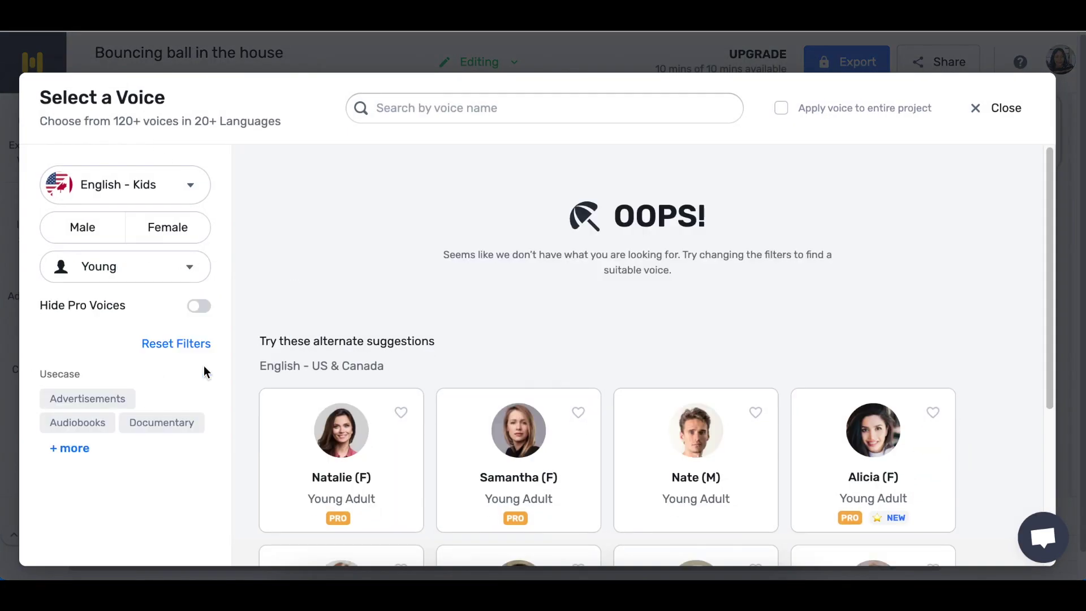
{"action": "scroll", "coordinate": [754, 278], "scroll_direction": "down", "scroll_amount": 2}
{"action": "left_click", "coordinate": [714, 293]}
{"action": "left_click", "coordinate": [952, 186]}
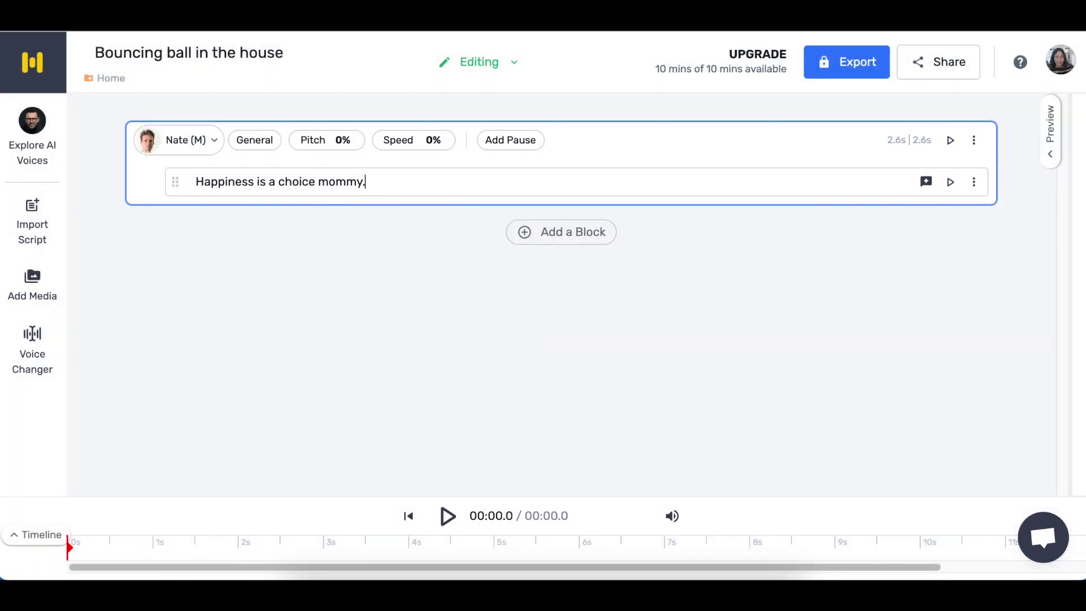
{"action": "left_click", "coordinate": [950, 181]}
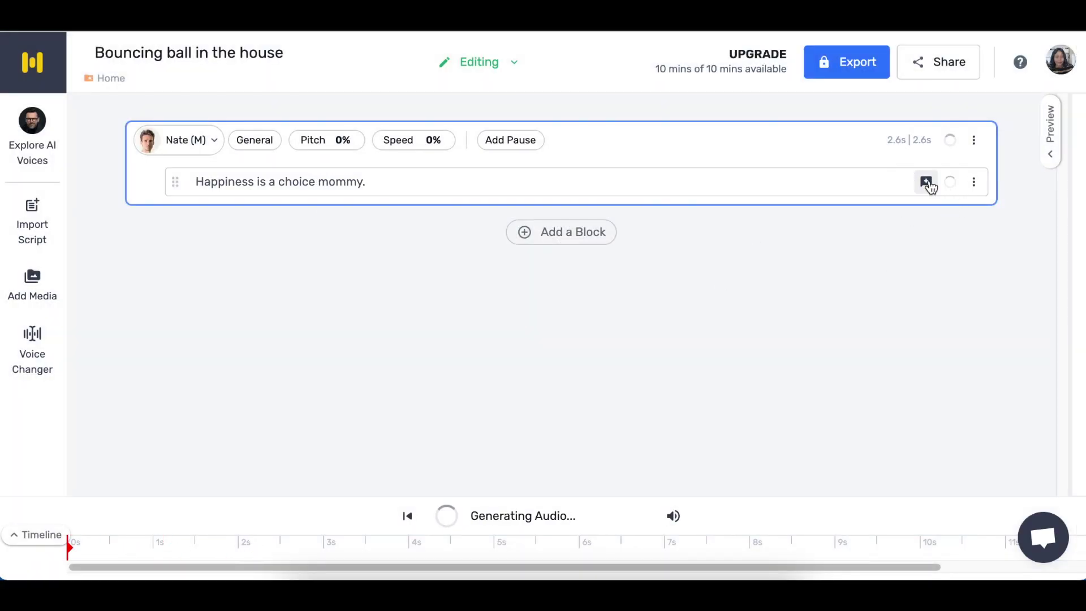
- Filter to young female voices, preview Emma and Sophie, and select Sophie
{"action": "left_click", "coordinate": [181, 140]}
{"action": "scroll", "coordinate": [389, 352], "scroll_direction": "down", "scroll_amount": 5}
{"action": "scroll", "coordinate": [407, 376], "scroll_direction": "up", "scroll_amount": 3}
{"action": "left_click", "coordinate": [167, 226]}
{"action": "left_click", "coordinate": [179, 266]}
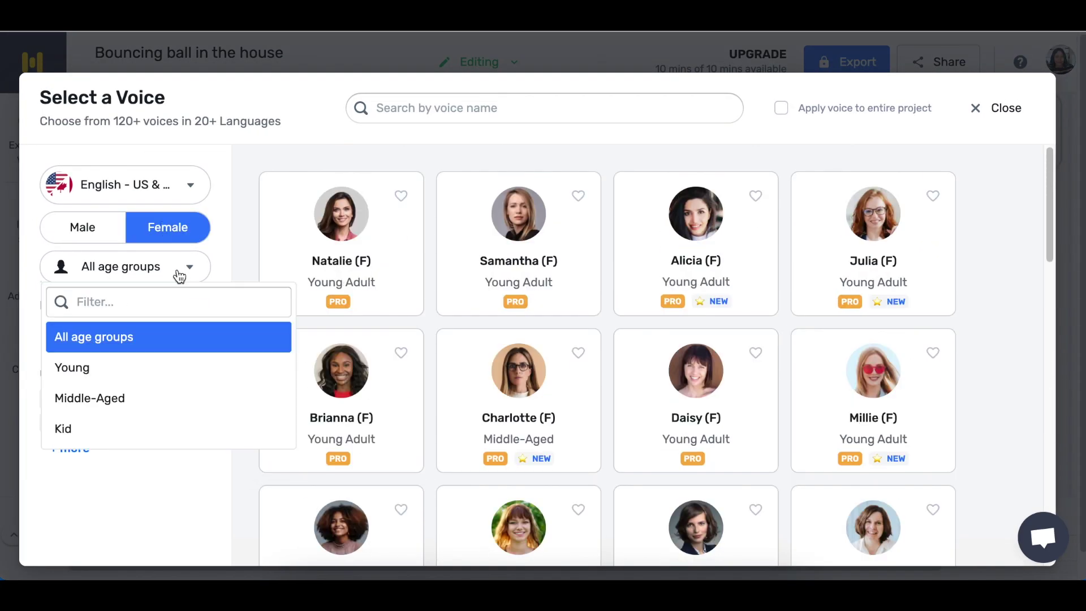
{"action": "left_click", "coordinate": [72, 368]}
{"action": "scroll", "coordinate": [869, 443], "scroll_direction": "down", "scroll_amount": 2}
{"action": "scroll", "coordinate": [835, 425], "scroll_direction": "down", "scroll_amount": 3}
{"action": "scroll", "coordinate": [486, 463], "scroll_direction": "down", "scroll_amount": 3}
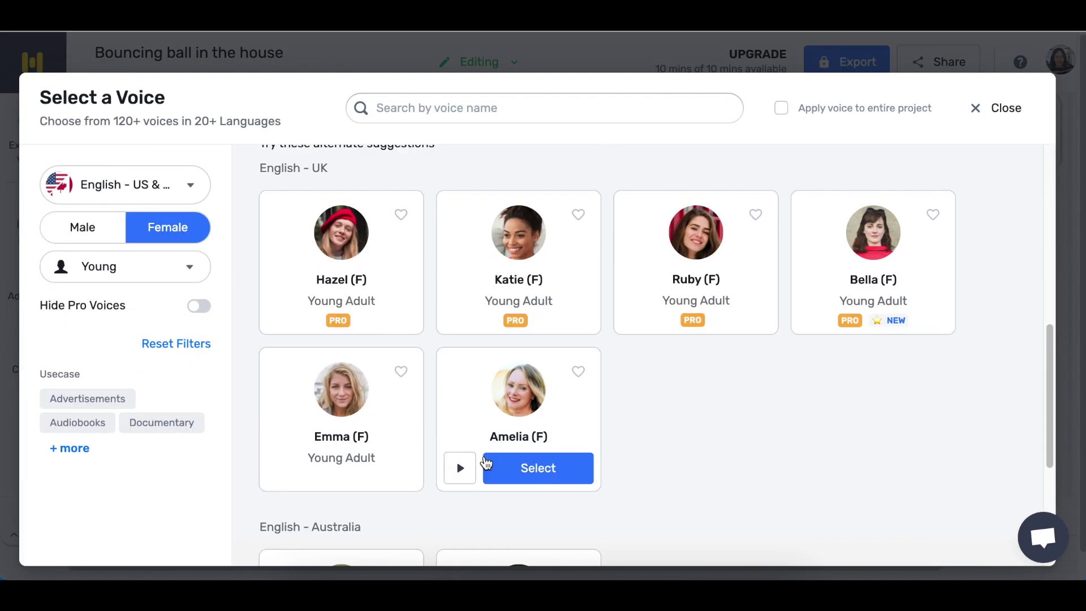
{"action": "left_click", "coordinate": [283, 467]}
{"action": "scroll", "coordinate": [294, 464], "scroll_direction": "up", "scroll_amount": 4}
{"action": "left_click", "coordinate": [815, 334]}
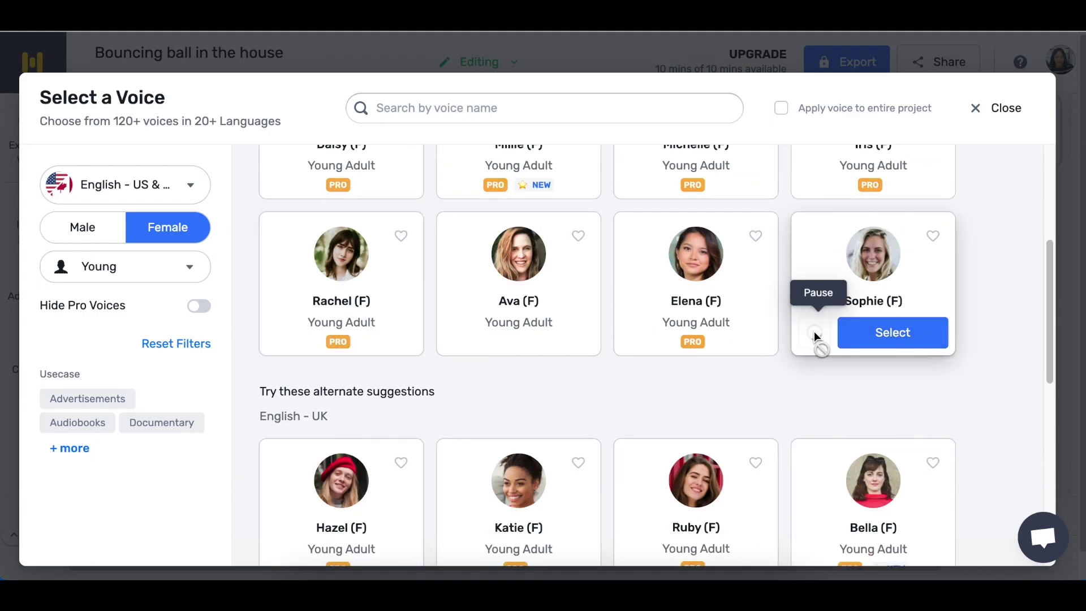
{"action": "left_click", "coordinate": [875, 348]}
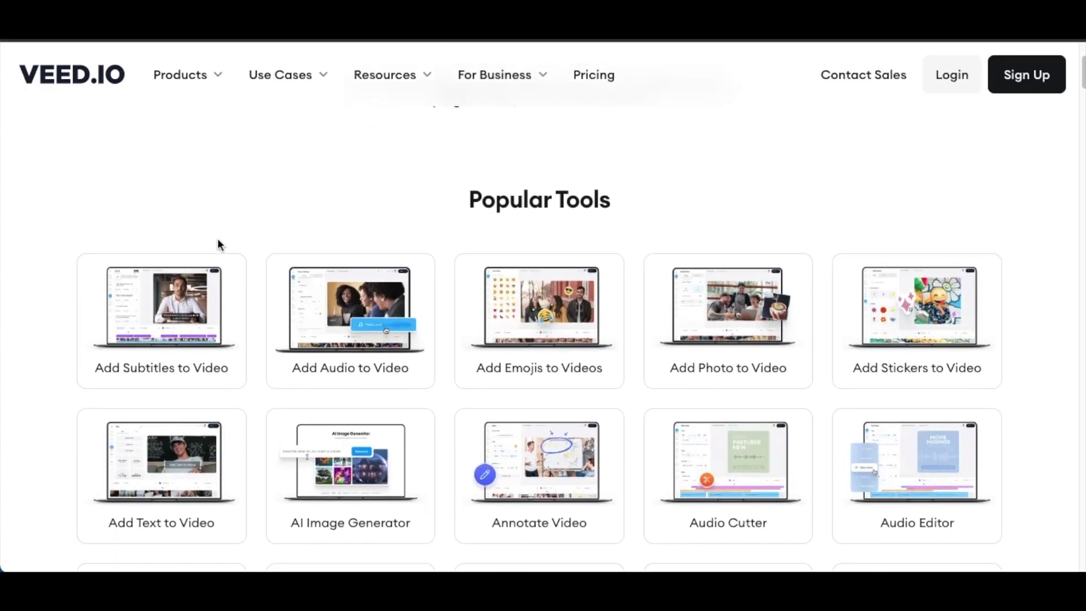
{"action": "scroll", "coordinate": [217, 238], "scroll_direction": "down", "scroll_amount": 2}
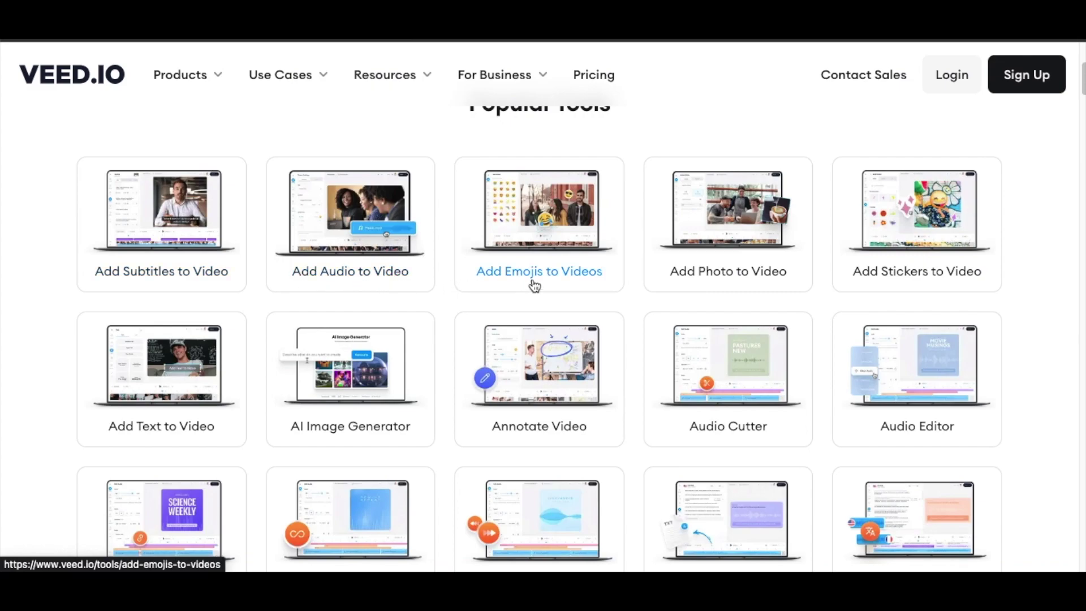
{"action": "scroll", "coordinate": [535, 286], "scroll_direction": "down", "scroll_amount": 1}
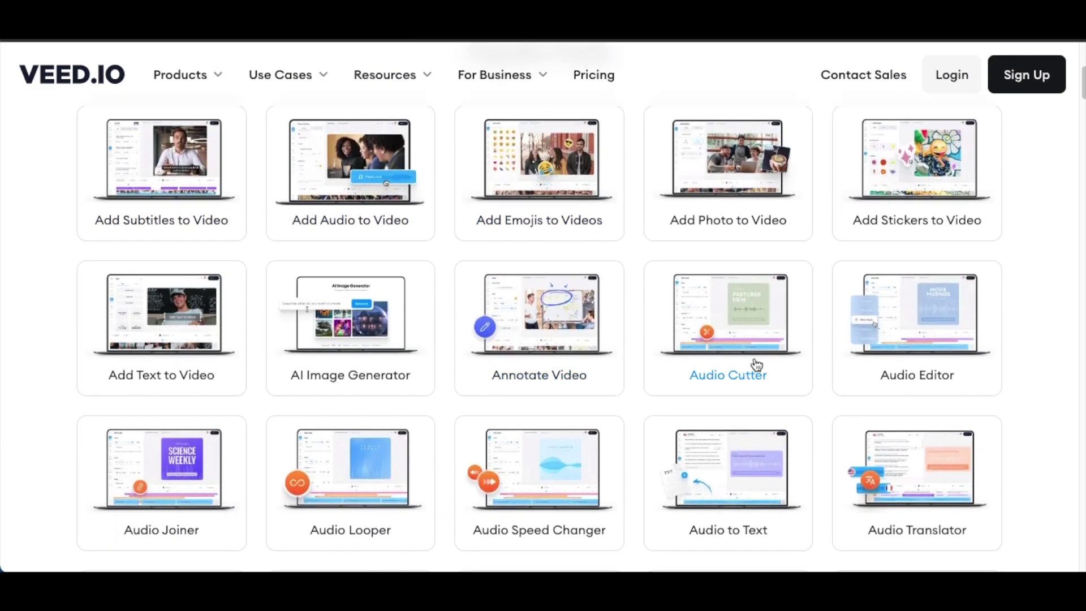
{"action": "scroll", "coordinate": [818, 360], "scroll_direction": "down", "scroll_amount": 1}
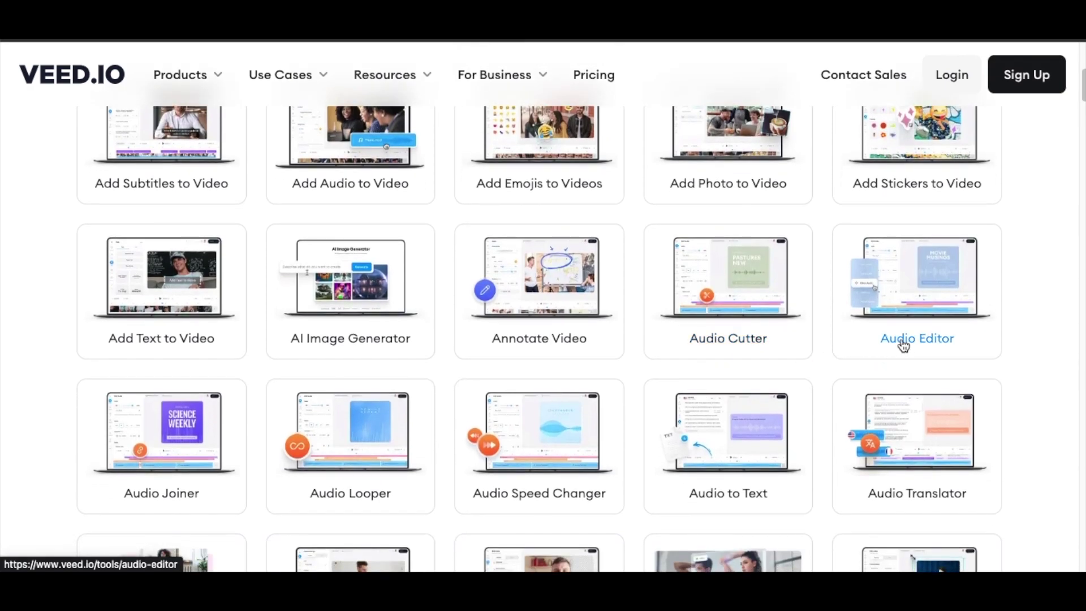
{"action": "scroll", "coordinate": [903, 345], "scroll_direction": "down", "scroll_amount": 1}
{"action": "scroll", "coordinate": [820, 362], "scroll_direction": "down", "scroll_amount": 2}
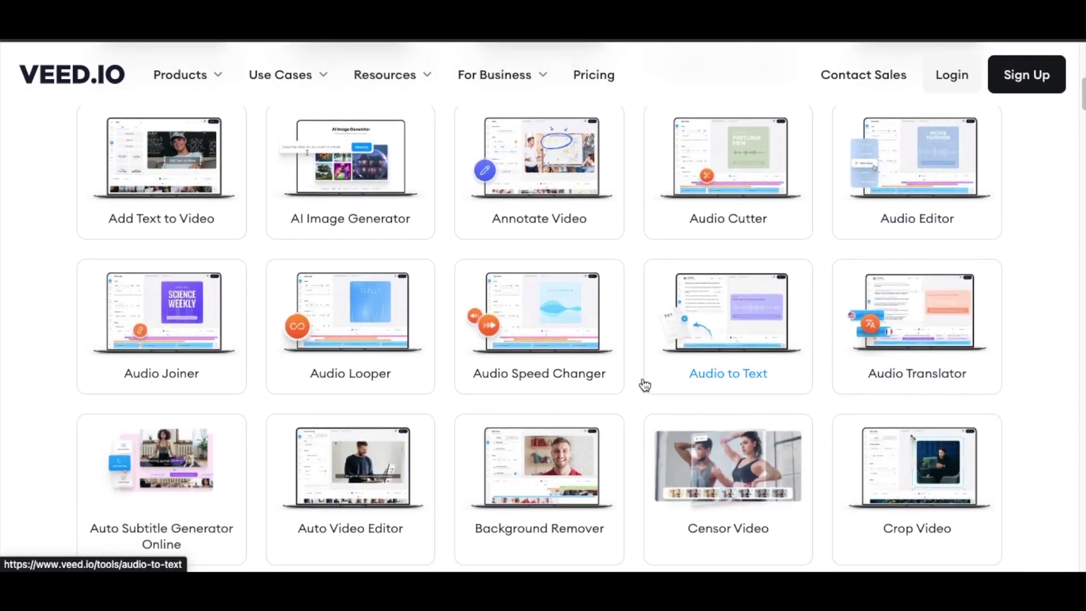
{"action": "scroll", "coordinate": [594, 390], "scroll_direction": "down", "scroll_amount": 2}
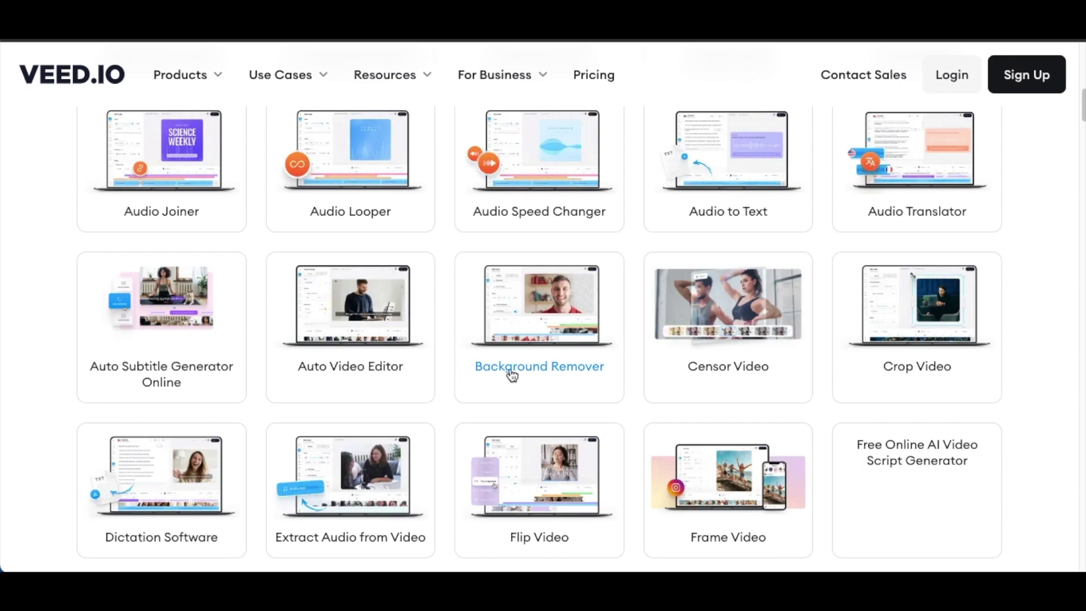
{"action": "scroll", "coordinate": [521, 362], "scroll_direction": "down", "scroll_amount": 3}
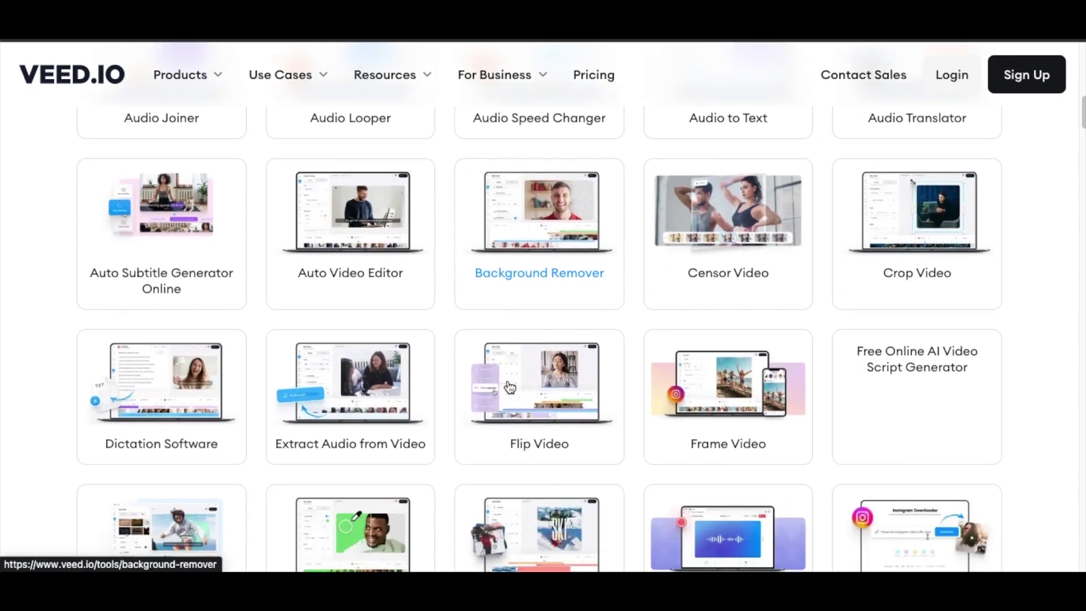
{"action": "scroll", "coordinate": [508, 438], "scroll_direction": "down", "scroll_amount": 2}
{"action": "scroll", "coordinate": [508, 437], "scroll_direction": "down", "scroll_amount": 3}
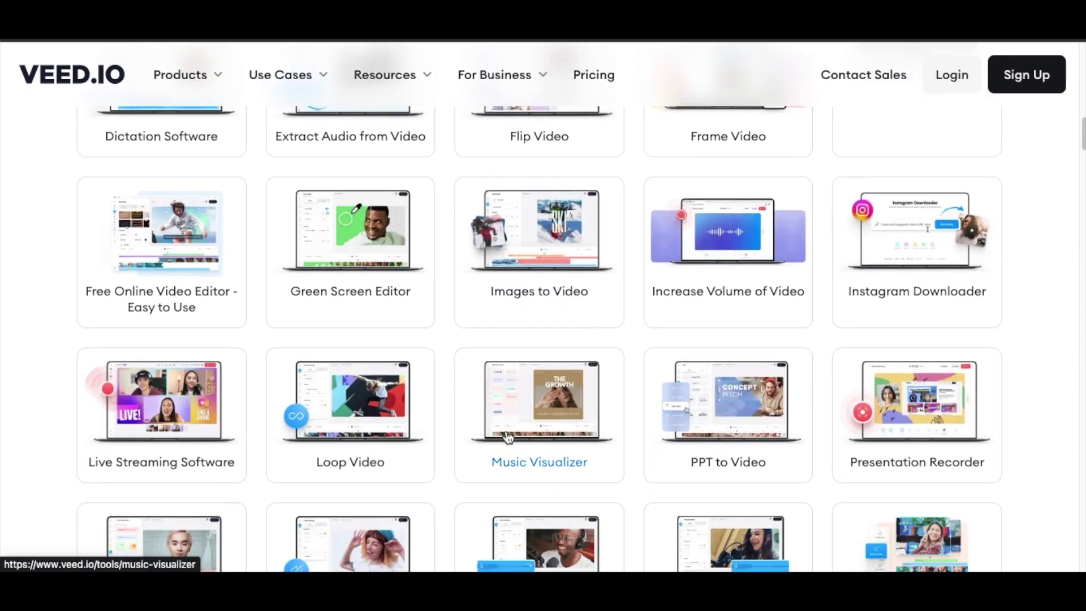
{"action": "scroll", "coordinate": [507, 436], "scroll_direction": "down", "scroll_amount": 2}
{"action": "scroll", "coordinate": [508, 437], "scroll_direction": "down", "scroll_amount": 1}
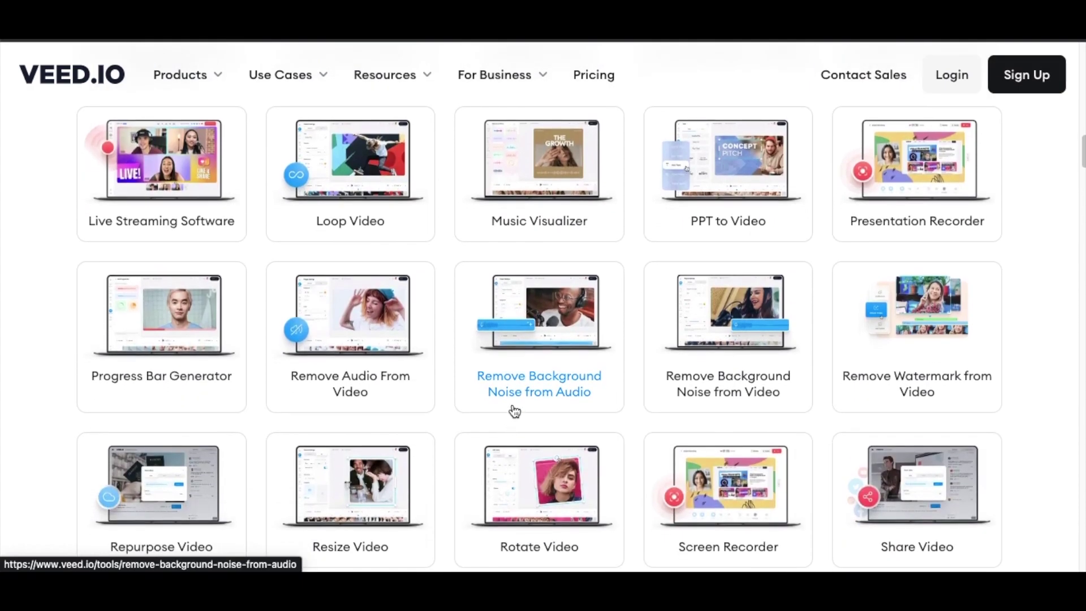
{"action": "scroll", "coordinate": [514, 411], "scroll_direction": "down", "scroll_amount": 1}
{"action": "scroll", "coordinate": [518, 390], "scroll_direction": "down", "scroll_amount": 2}
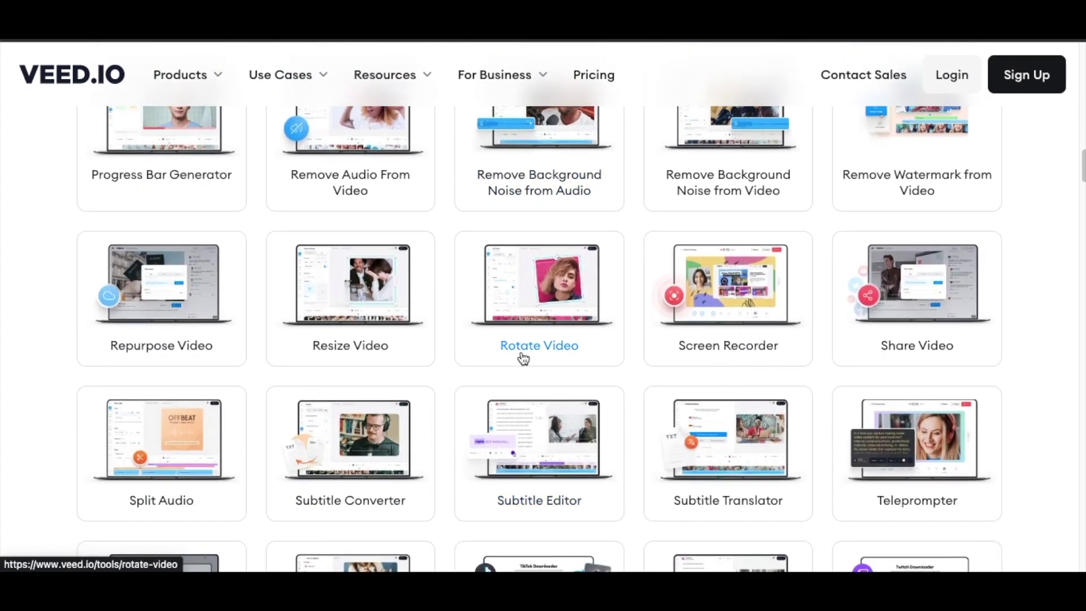
{"action": "scroll", "coordinate": [490, 371], "scroll_direction": "down", "scroll_amount": 3}
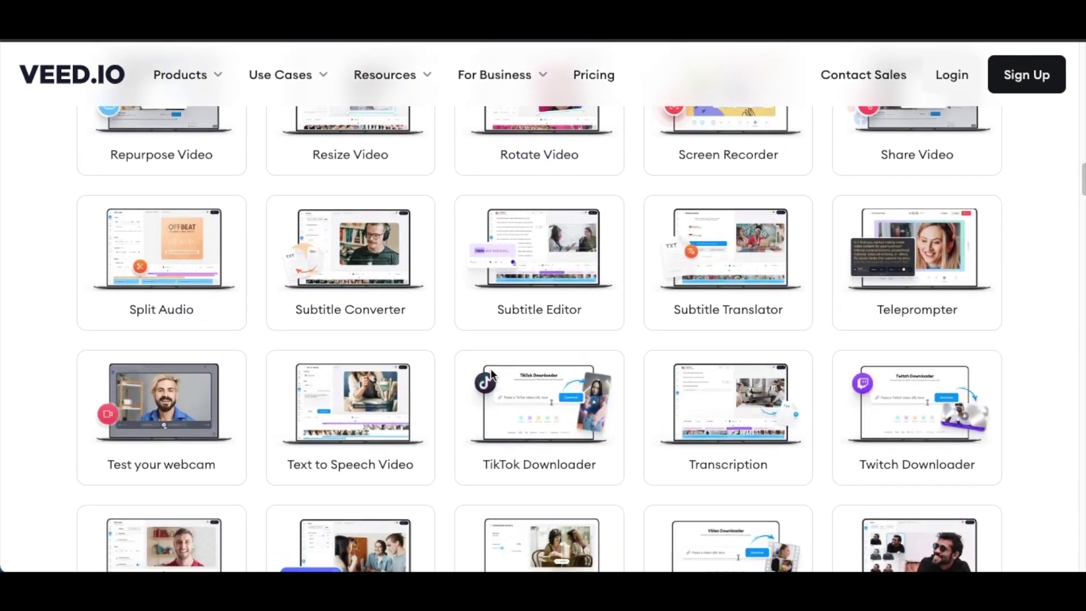
{"action": "scroll", "coordinate": [439, 383], "scroll_direction": "down", "scroll_amount": 3}
{"action": "scroll", "coordinate": [436, 385], "scroll_direction": "down", "scroll_amount": 5}
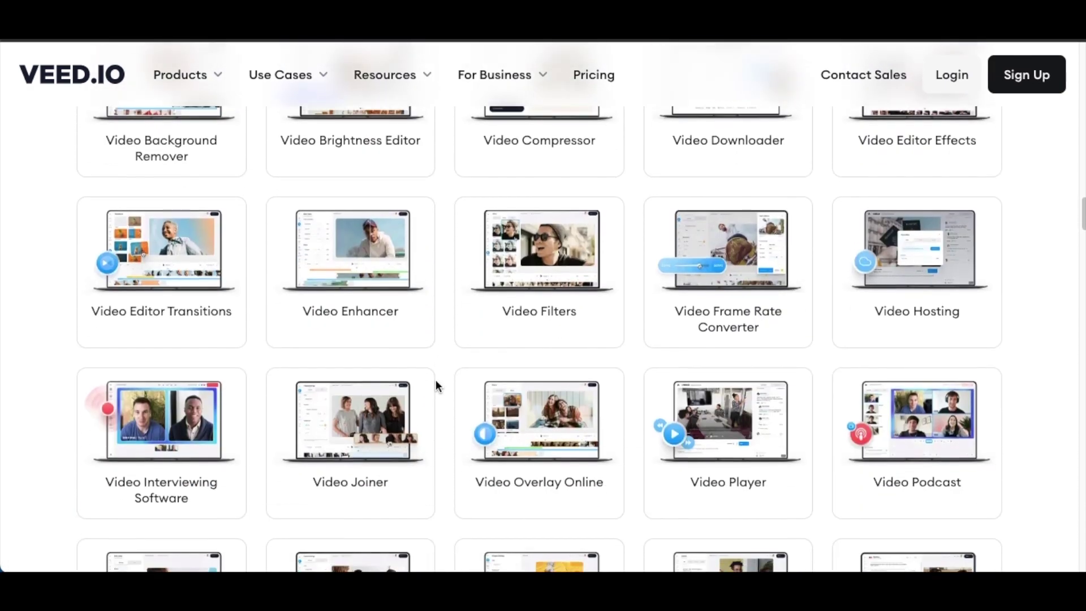
{"action": "scroll", "coordinate": [436, 385], "scroll_direction": "down", "scroll_amount": 2}
{"action": "scroll", "coordinate": [463, 348], "scroll_direction": "down", "scroll_amount": 1}
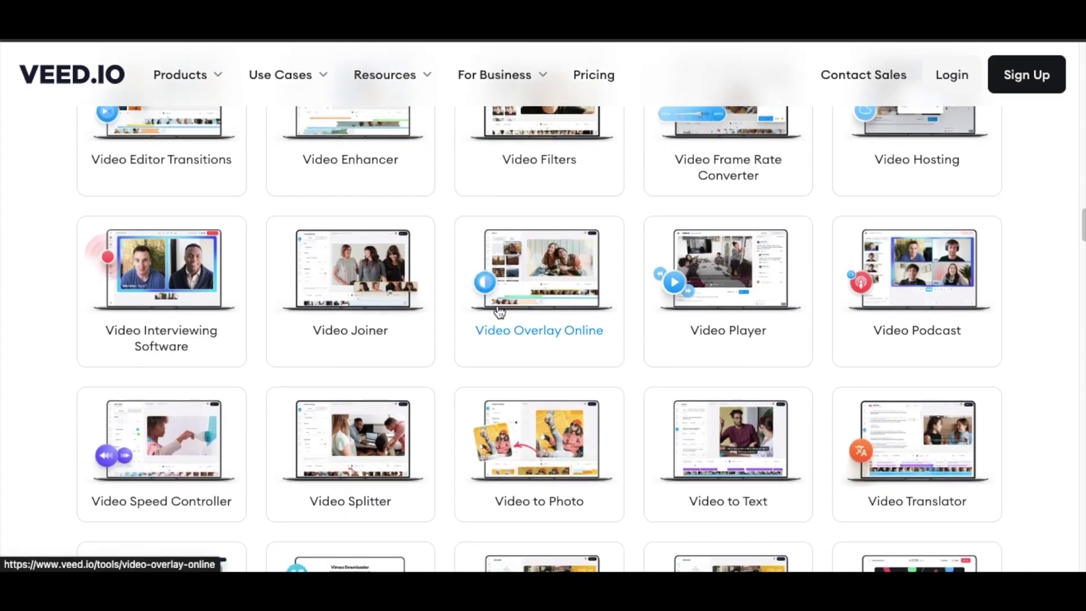
{"action": "scroll", "coordinate": [707, 357], "scroll_direction": "down", "scroll_amount": 5}
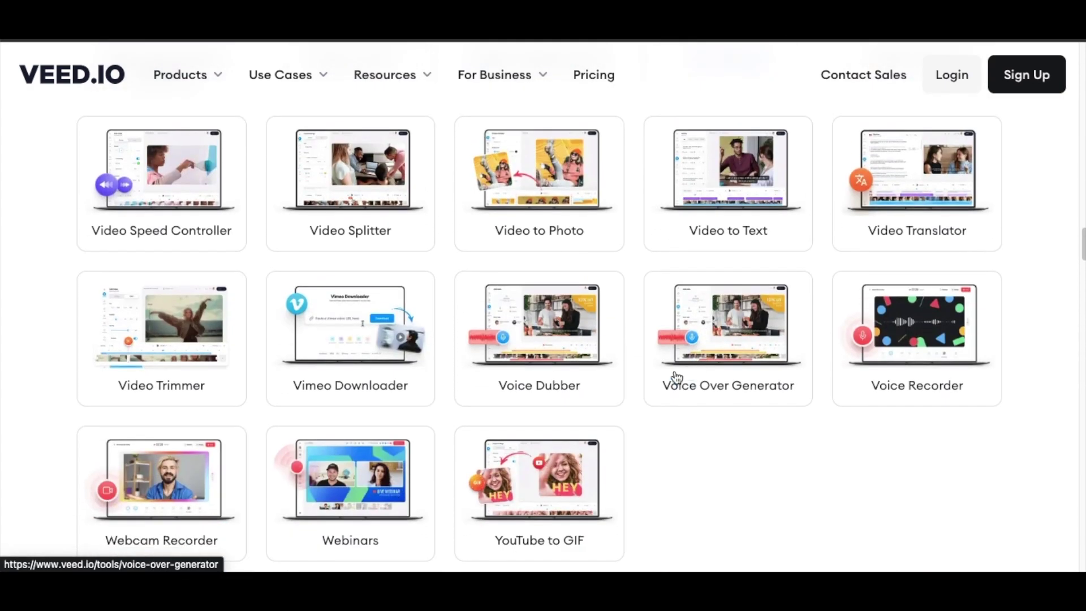
{"action": "scroll", "coordinate": [675, 376], "scroll_direction": "down", "scroll_amount": 2}
{"action": "scroll", "coordinate": [583, 365], "scroll_direction": "up", "scroll_amount": 3}
{"action": "scroll", "coordinate": [583, 365], "scroll_direction": "up", "scroll_amount": 10}
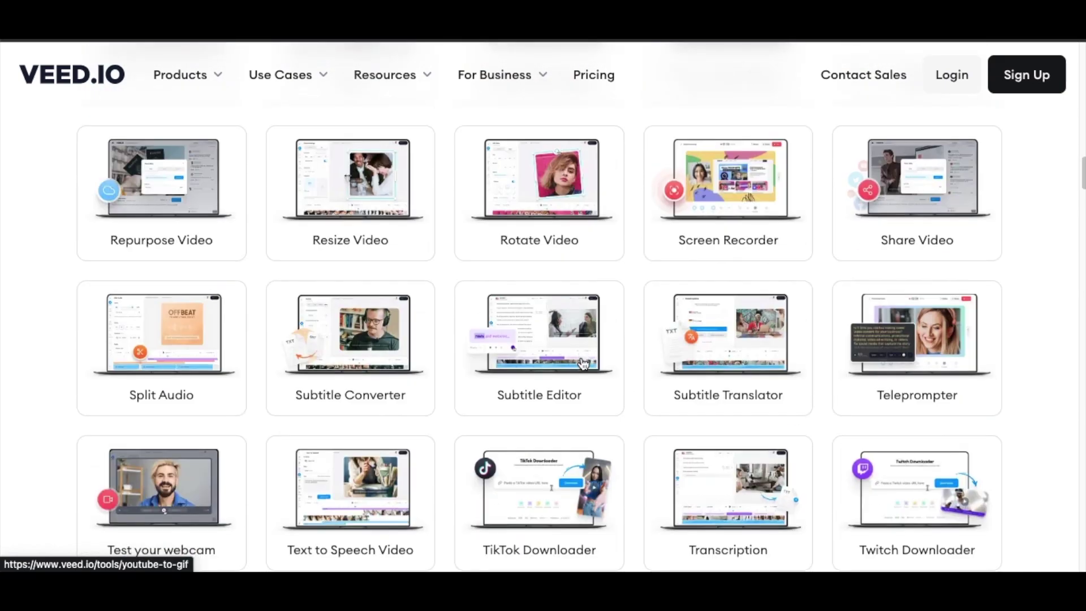
{"action": "scroll", "coordinate": [583, 364], "scroll_direction": "up", "scroll_amount": 10}
{"action": "scroll", "coordinate": [583, 365], "scroll_direction": "up", "scroll_amount": 10}
{"action": "scroll", "coordinate": [582, 359], "scroll_direction": "down", "scroll_amount": 2}
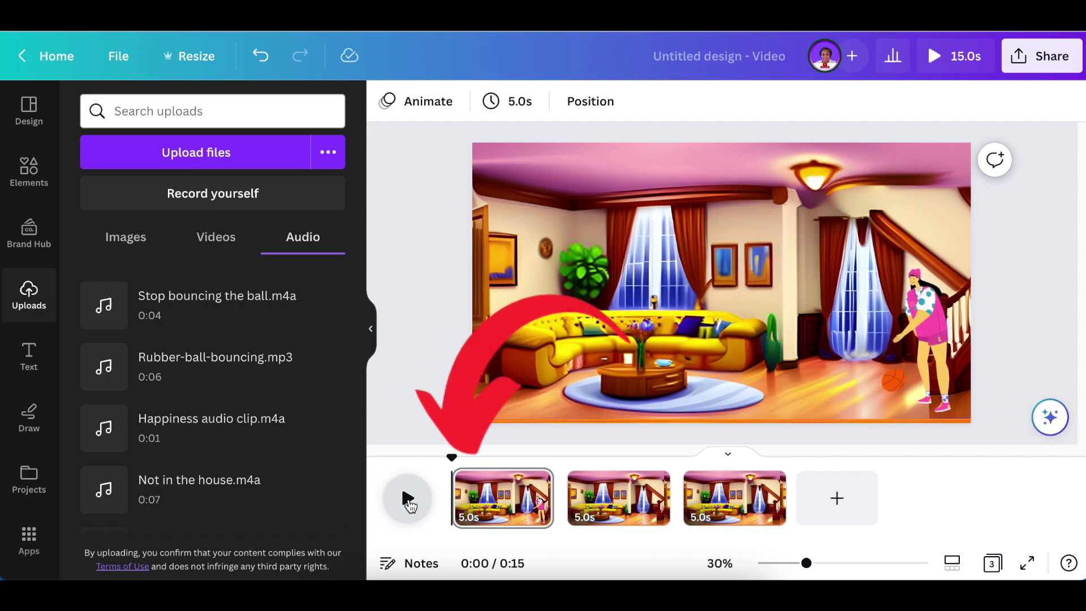
- Add Rubber-ball-bouncing.mp3 to the video and preview it
{"action": "left_click", "coordinate": [407, 498]}
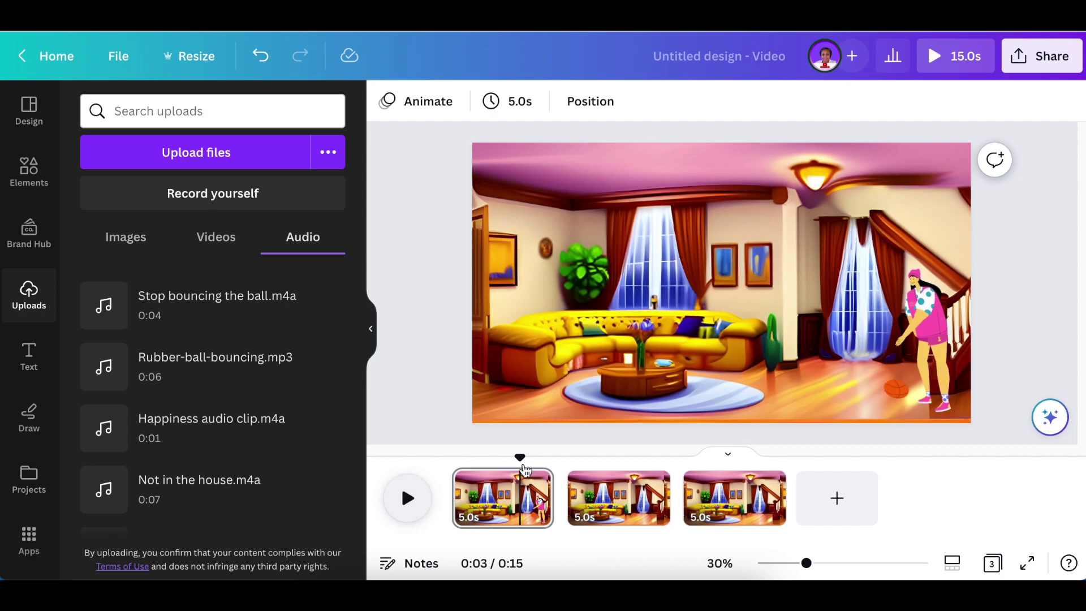
{"action": "left_click_drag", "start_coordinate": [516, 456], "coordinate": [448, 444]}
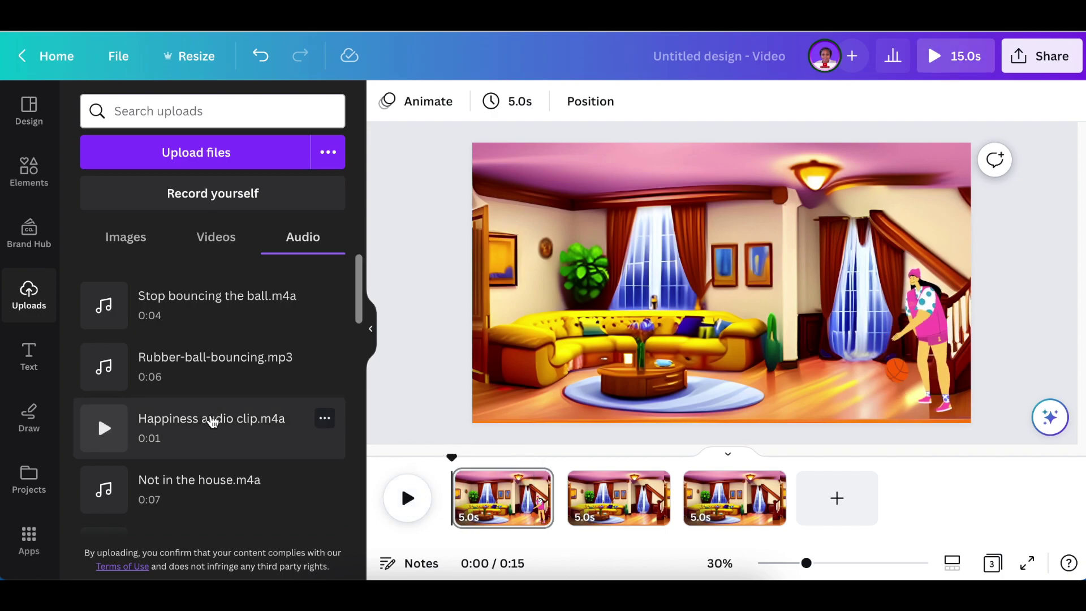
{"action": "scroll", "coordinate": [212, 422], "scroll_direction": "down", "scroll_amount": 1}
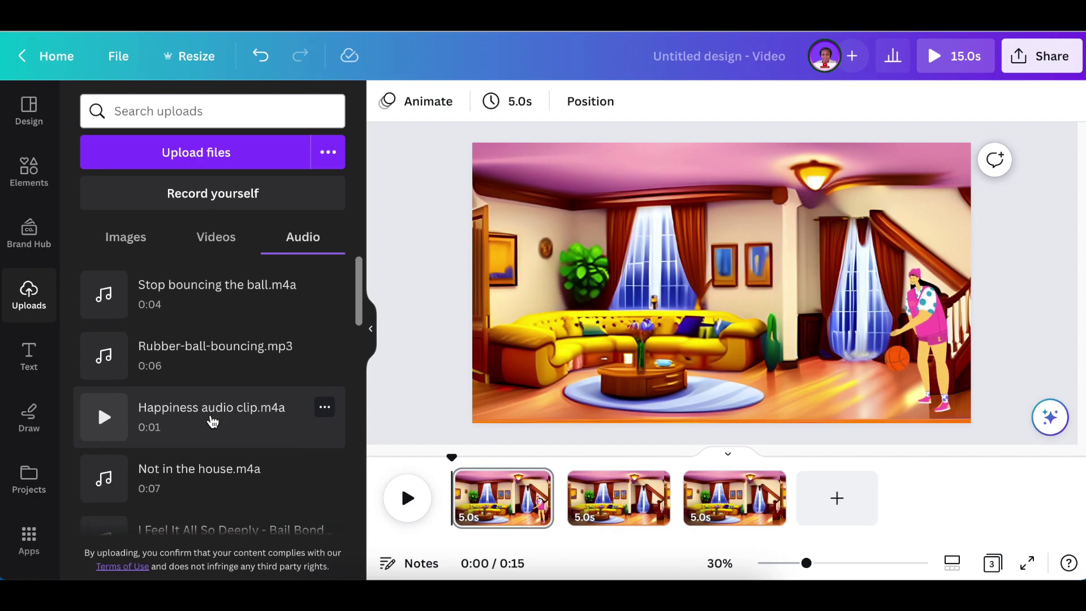
{"action": "scroll", "coordinate": [159, 389], "scroll_direction": "down", "scroll_amount": 1}
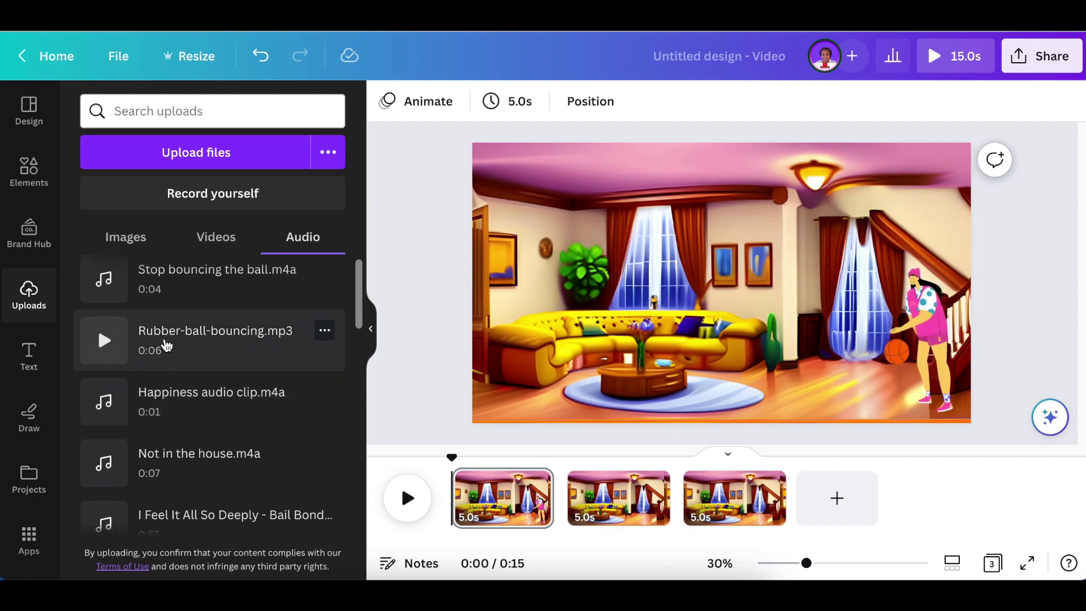
{"action": "left_click", "coordinate": [165, 345]}
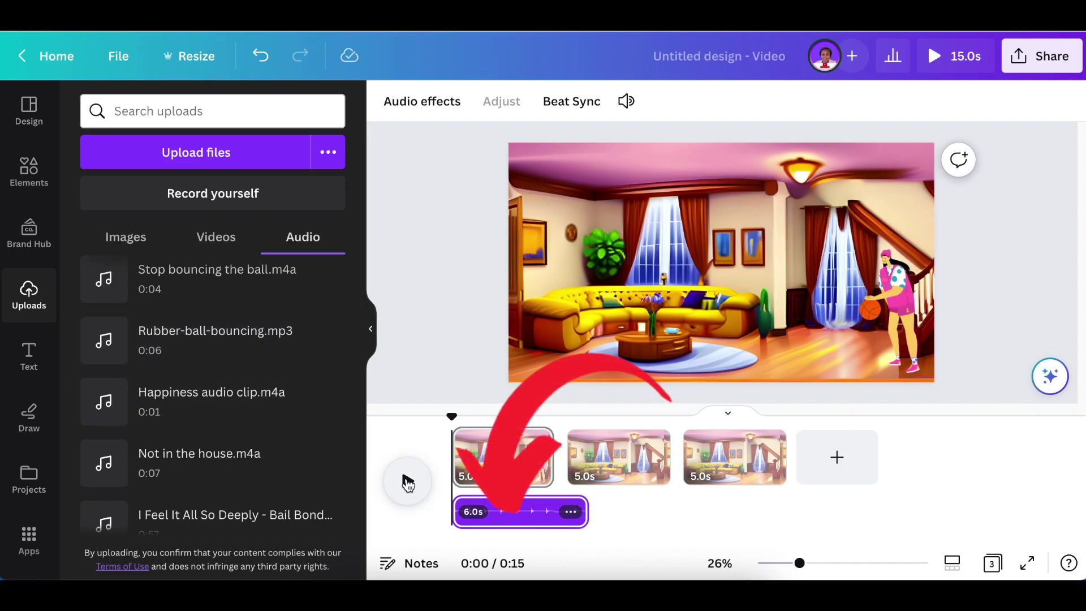
{"action": "left_click", "coordinate": [407, 482]}
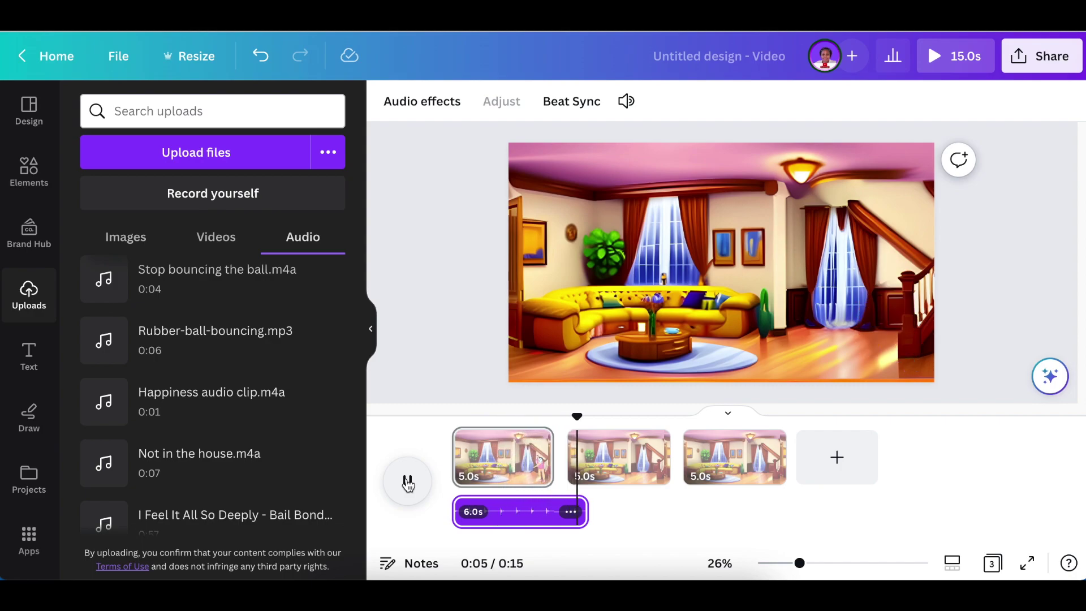
{"action": "left_click", "coordinate": [407, 482]}
- Place two more audio clips on the timeline, one at five seconds, one at the third scene's end
{"action": "left_click_drag", "start_coordinate": [450, 417], "coordinate": [585, 416]}
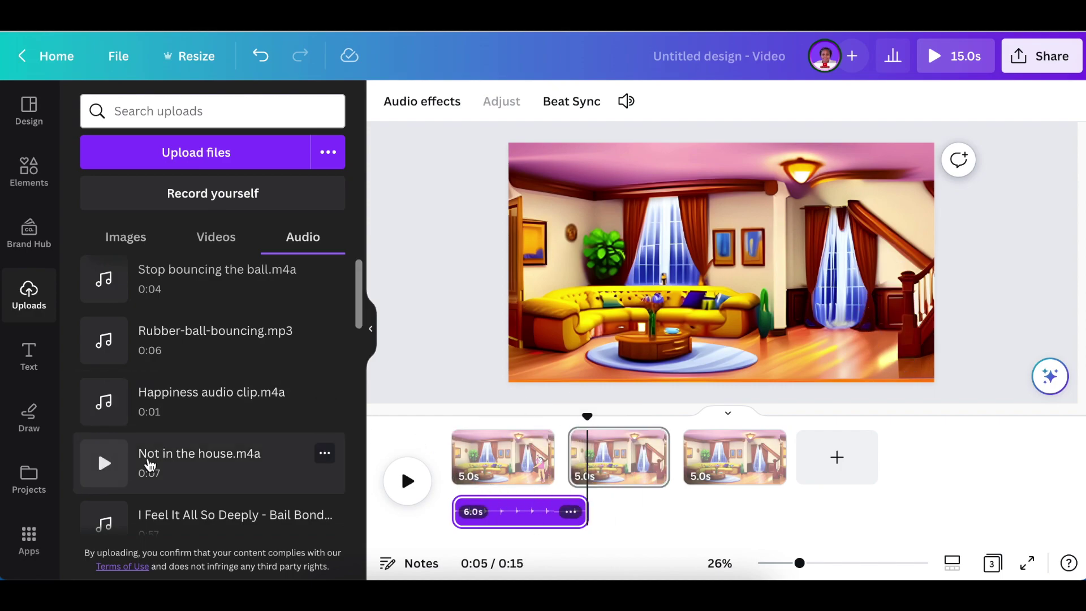
{"action": "left_click_drag", "start_coordinate": [145, 461], "coordinate": [586, 418]}
{"action": "left_click_drag", "start_coordinate": [215, 339], "coordinate": [746, 478]}
{"action": "left_click", "coordinate": [406, 478]}
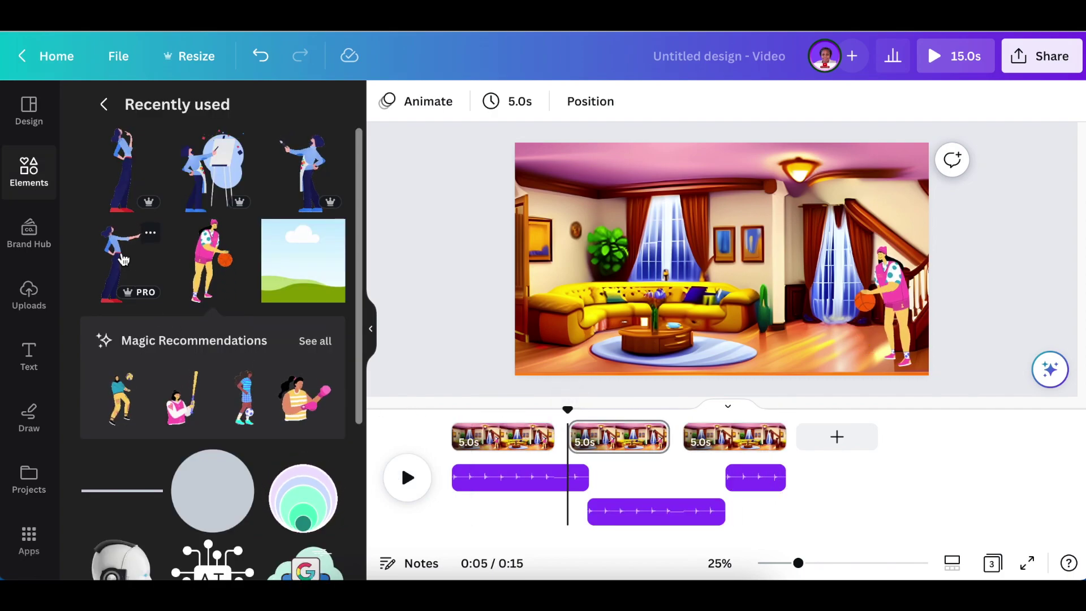
- Add the blue reaching-woman figure, shrink it, and nudge it left and down
{"action": "left_click", "coordinate": [124, 259]}
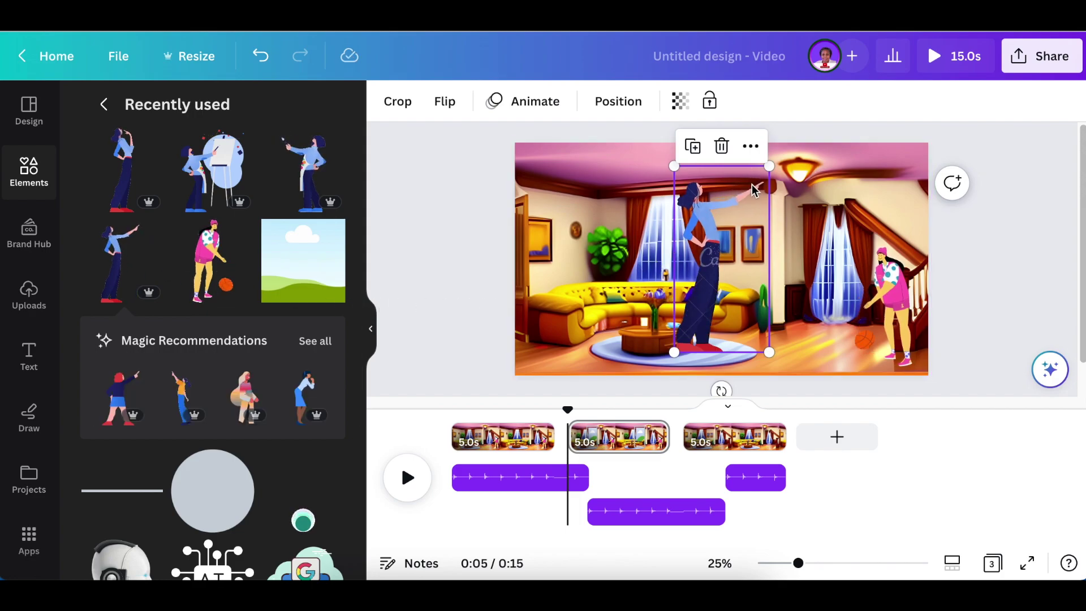
{"action": "left_click_drag", "start_coordinate": [723, 196], "coordinate": [705, 213]}
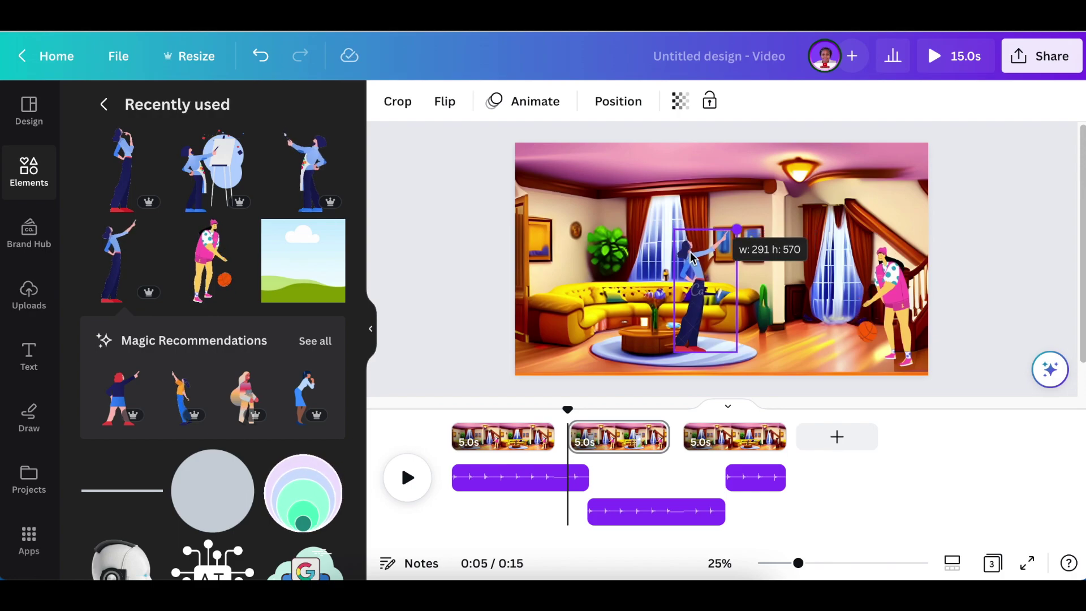
{"action": "left_click_drag", "start_coordinate": [689, 286], "coordinate": [608, 292]}
{"action": "mouse_move", "coordinate": [212, 279]}
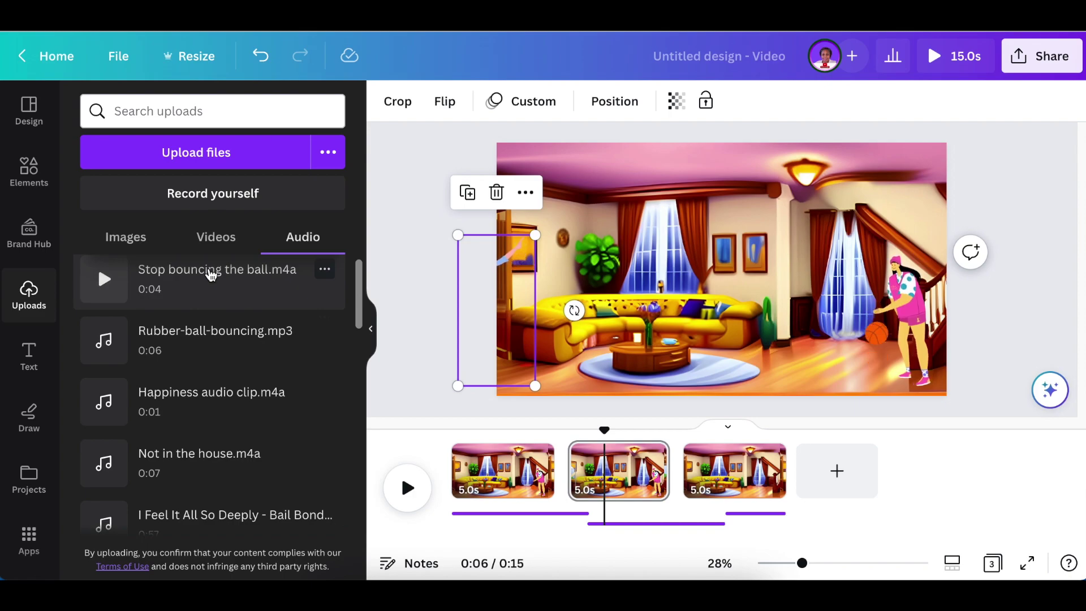
{"action": "left_click", "coordinate": [210, 275]}
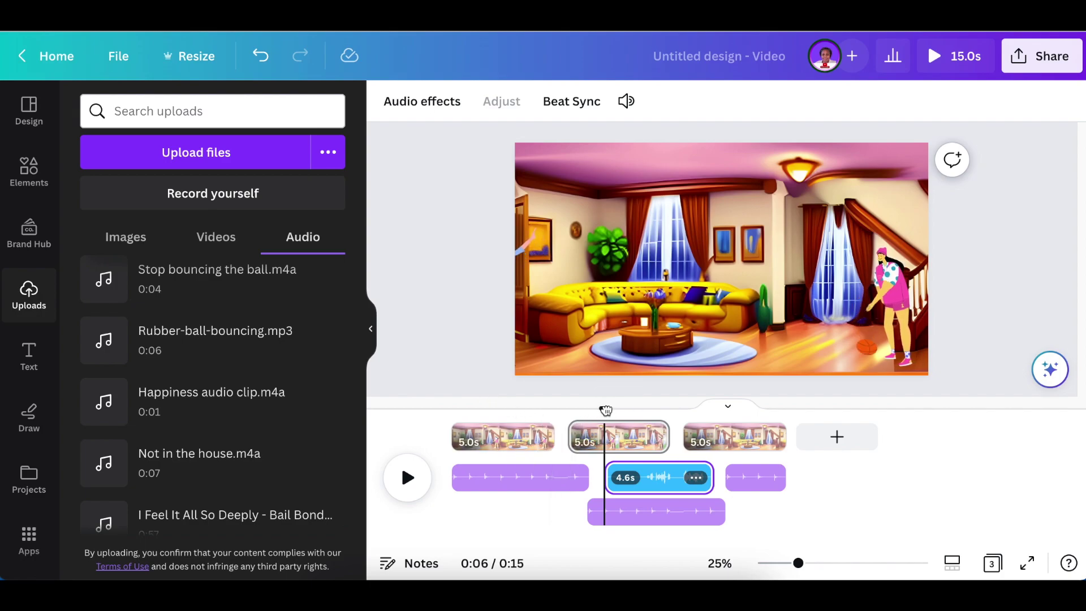
{"action": "left_click_drag", "start_coordinate": [605, 409], "coordinate": [563, 420]}
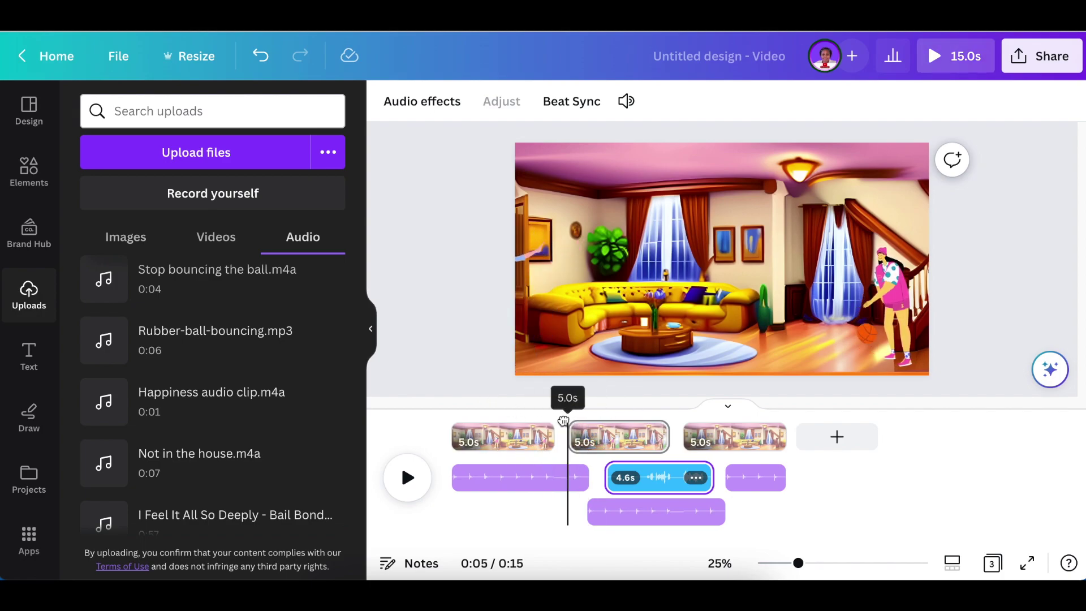
{"action": "left_click", "coordinate": [410, 478]}
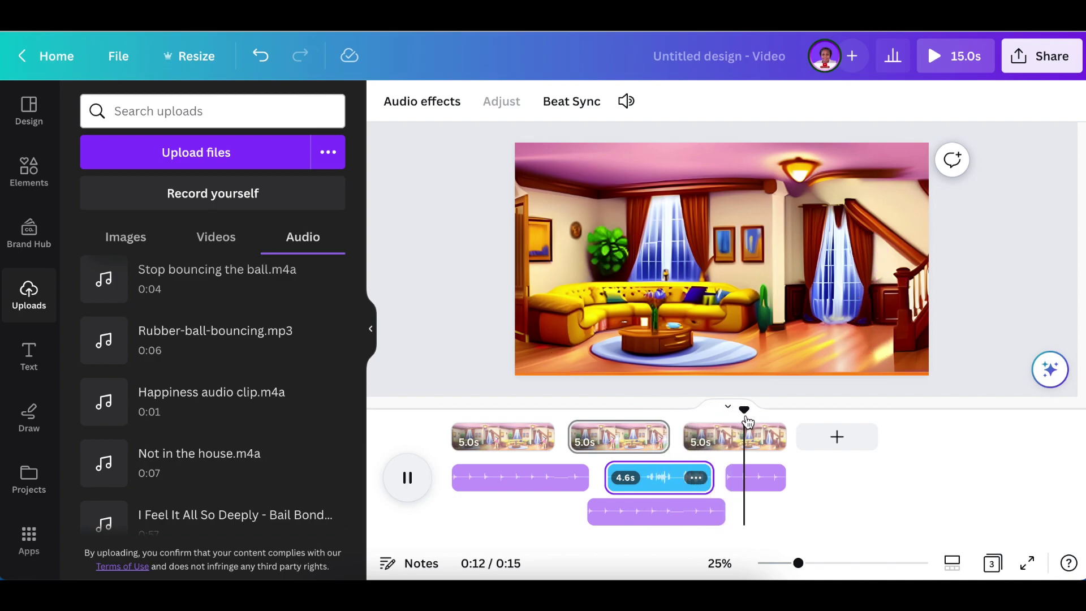
{"action": "left_click", "coordinate": [753, 411]}
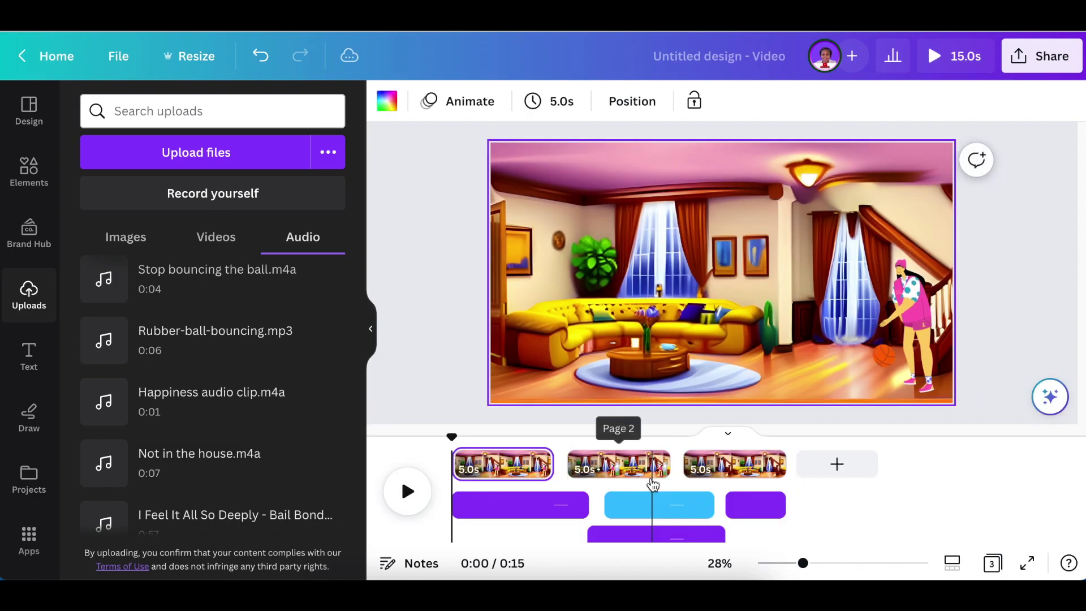
- Set the fourth scene to 4.2 seconds with the green sound clip trimmed to four seconds
{"action": "left_click", "coordinate": [665, 479]}
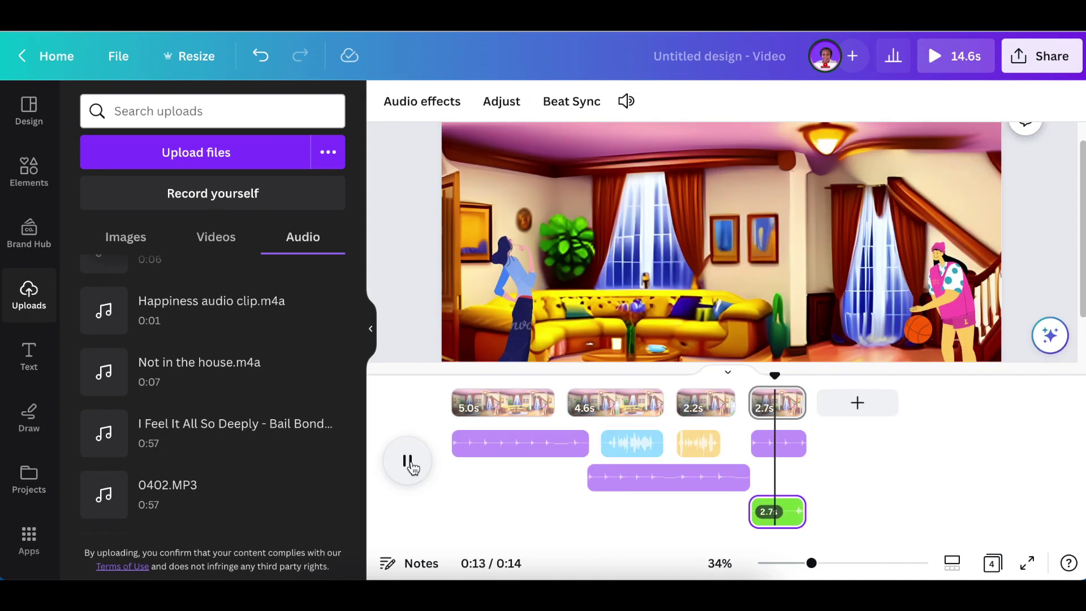
{"action": "left_click_drag", "start_coordinate": [838, 403], "coordinate": [878, 403]}
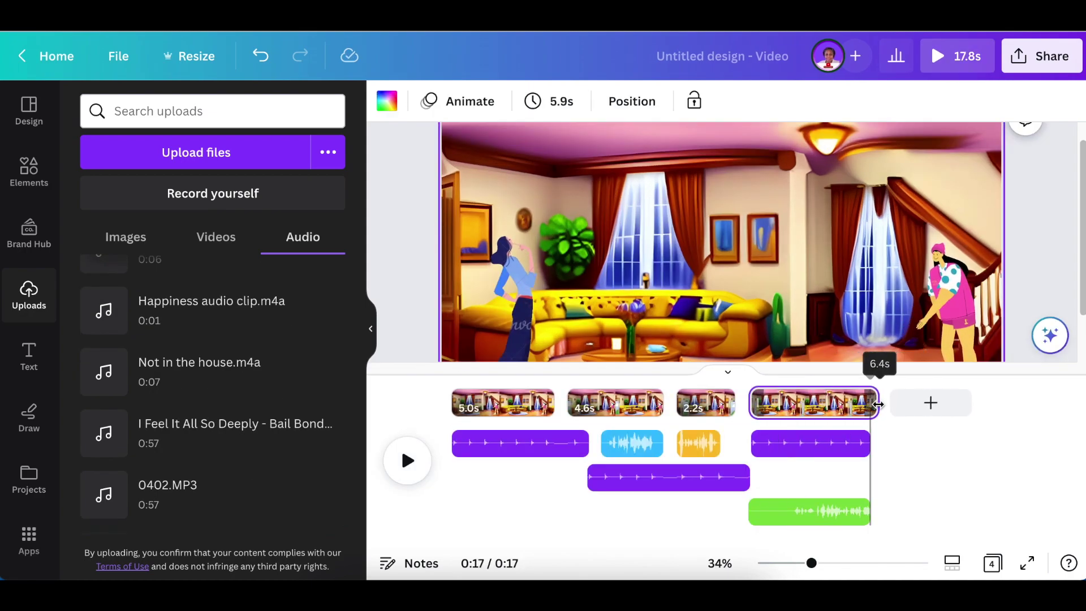
{"action": "left_click", "coordinate": [757, 512]}
{"action": "mouse_move", "coordinate": [751, 512]}
{"action": "left_mouse_down"}
{"action": "mouse_move", "coordinate": [799, 511]}
{"action": "mouse_move", "coordinate": [774, 514]}
{"action": "left_mouse_up"}
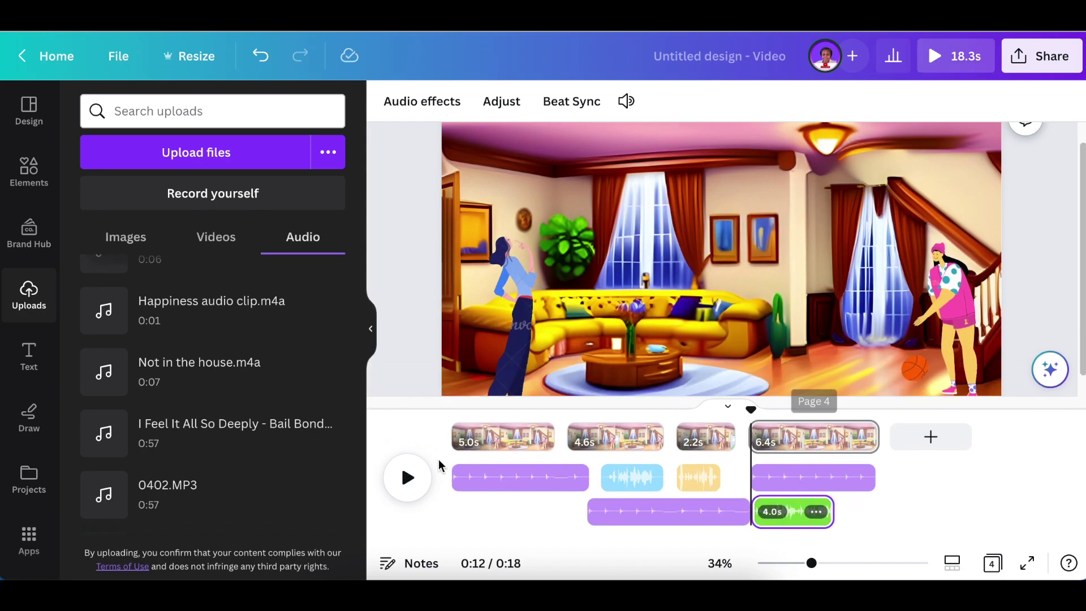
{"action": "left_click_drag", "start_coordinate": [878, 436], "coordinate": [836, 436]}
{"action": "left_click", "coordinate": [791, 512]}
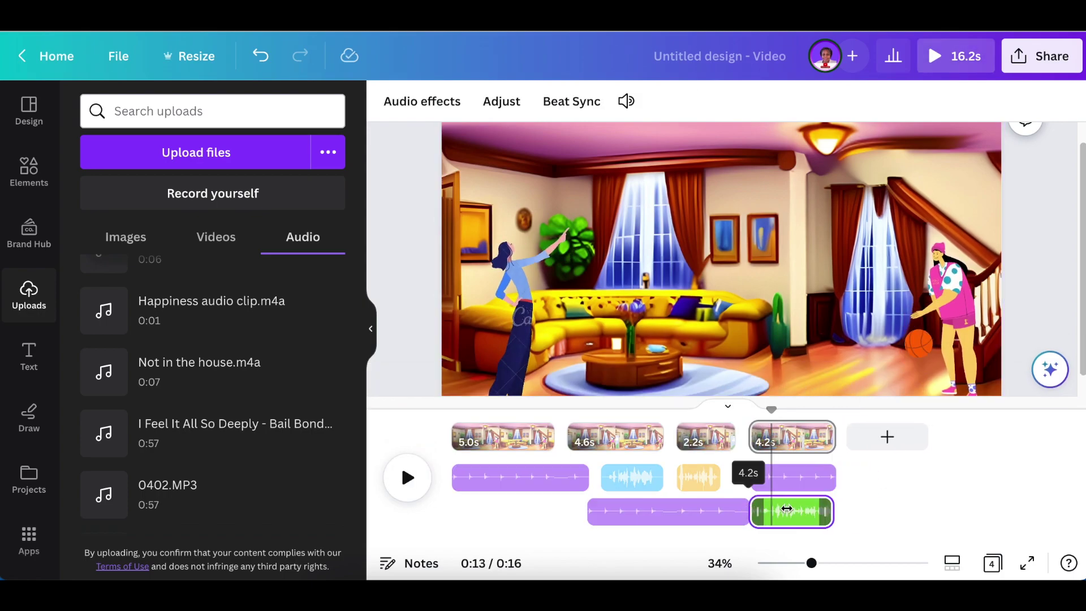
{"action": "left_click", "coordinate": [405, 464]}
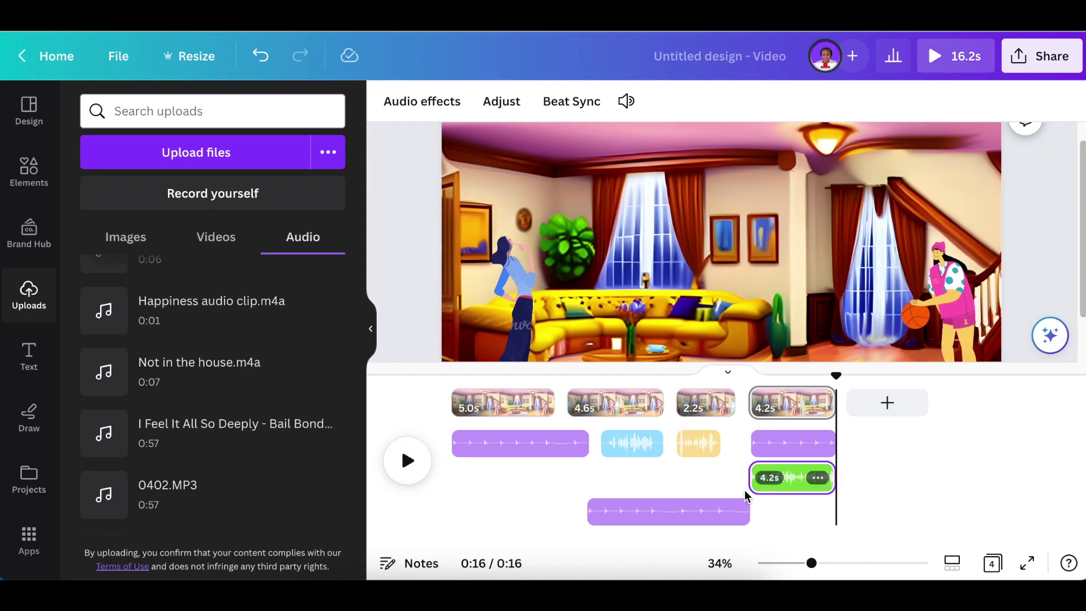
{"action": "left_click", "coordinate": [791, 394]}
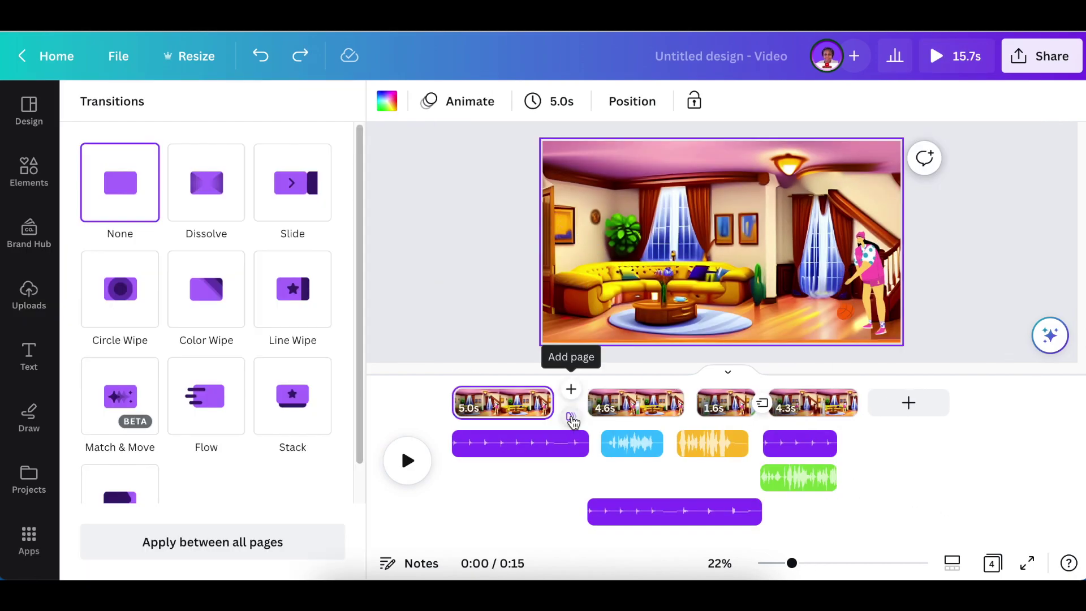
- Apply Match & Move transitions between all pages and position the heading on the new page
{"action": "scroll", "coordinate": [291, 412], "scroll_direction": "down", "scroll_amount": 2}
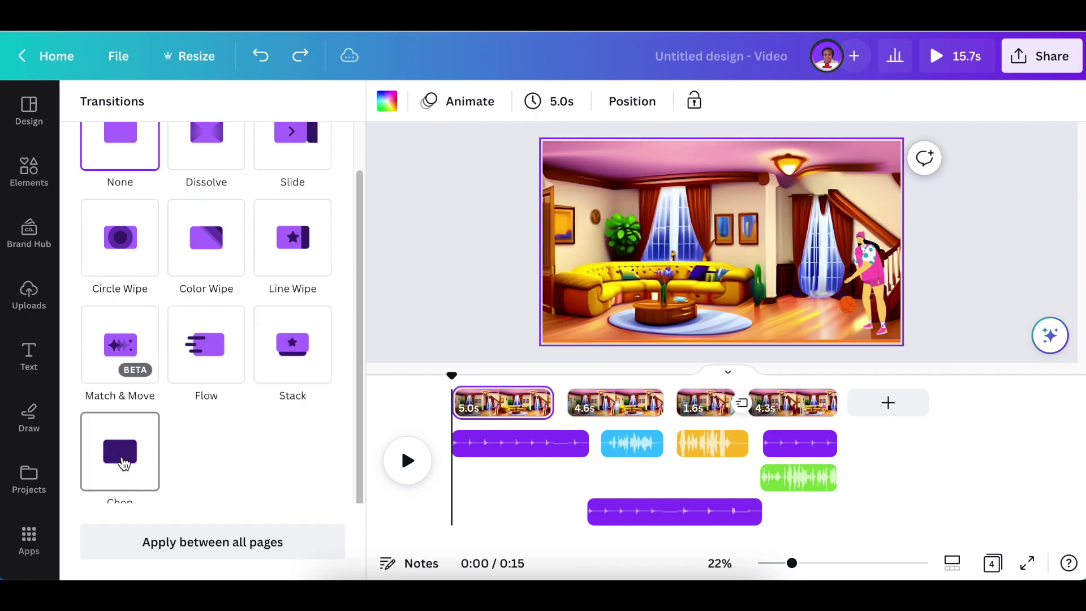
{"action": "scroll", "coordinate": [254, 237], "scroll_direction": "up", "scroll_amount": 1}
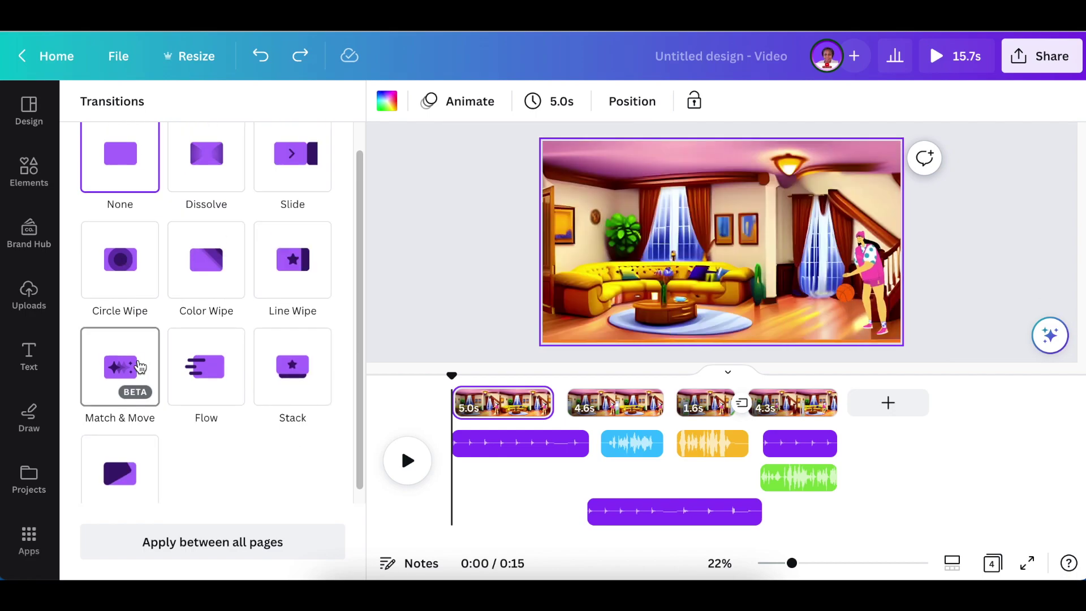
{"action": "left_click", "coordinate": [130, 367]}
{"action": "left_click", "coordinate": [242, 542]}
{"action": "left_click", "coordinate": [407, 460]}
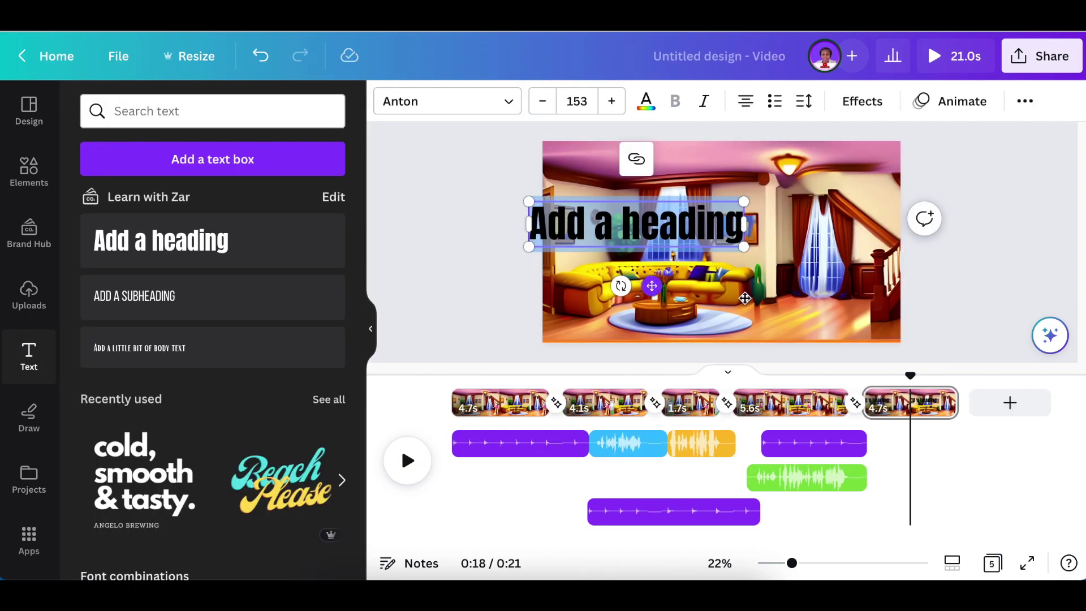
{"action": "left_click_drag", "start_coordinate": [744, 298], "coordinate": [828, 309]}
{"action": "left_click", "coordinate": [862, 101]}
- Give the caption a black background at 61 transparency and make its text white
{"action": "scroll", "coordinate": [221, 413], "scroll_direction": "down", "scroll_amount": 3}
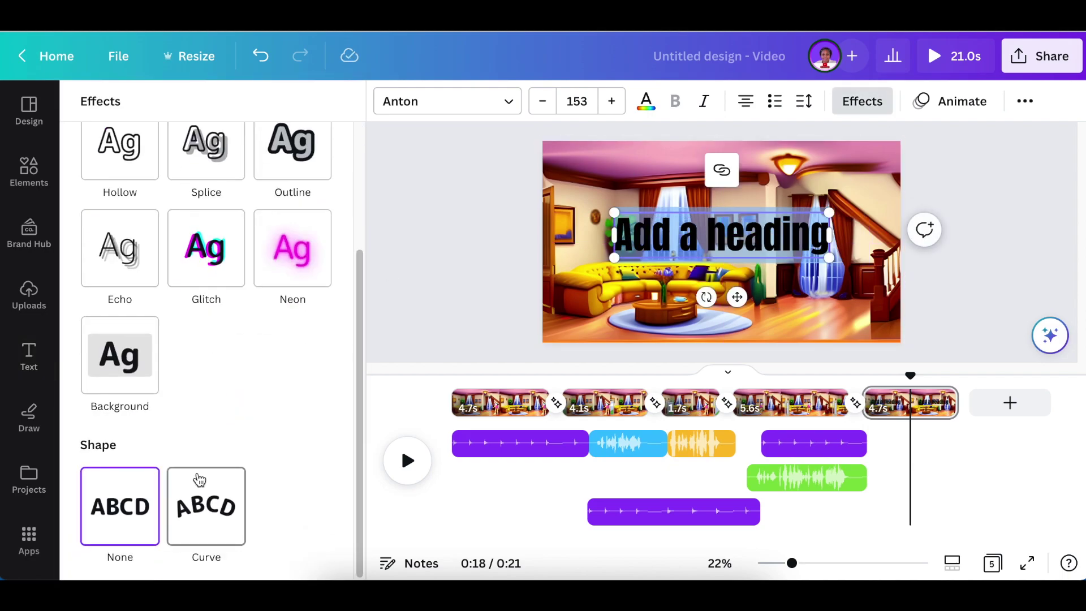
{"action": "left_click", "coordinate": [125, 368]}
{"action": "scroll", "coordinate": [291, 509], "scroll_direction": "down", "scroll_amount": 3}
{"action": "left_click", "coordinate": [318, 394]}
{"action": "left_click", "coordinate": [134, 225]}
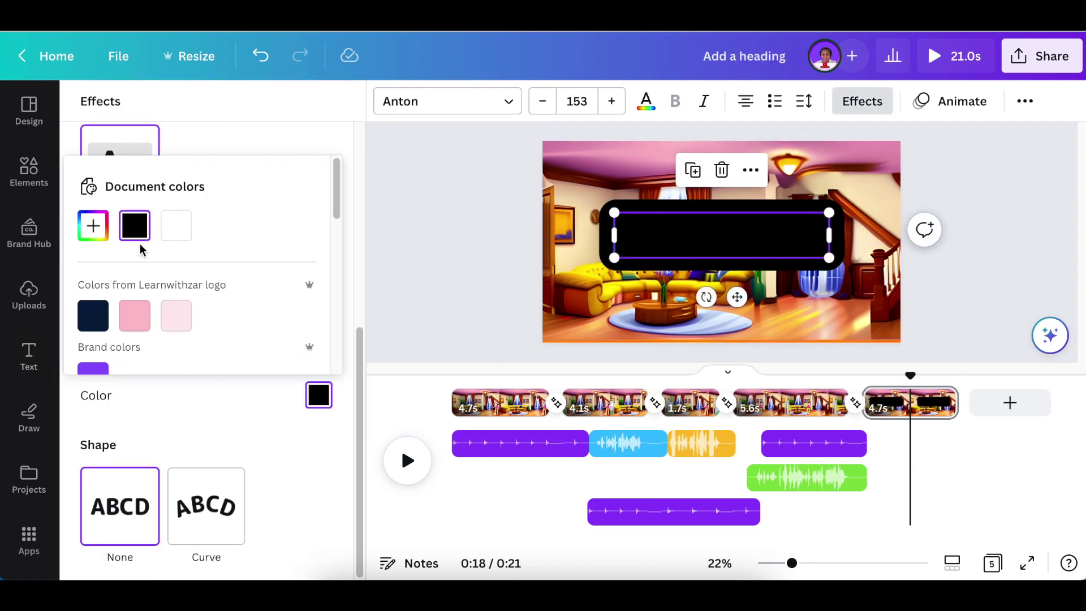
{"action": "left_click_drag", "start_coordinate": [332, 367], "coordinate": [233, 368]}
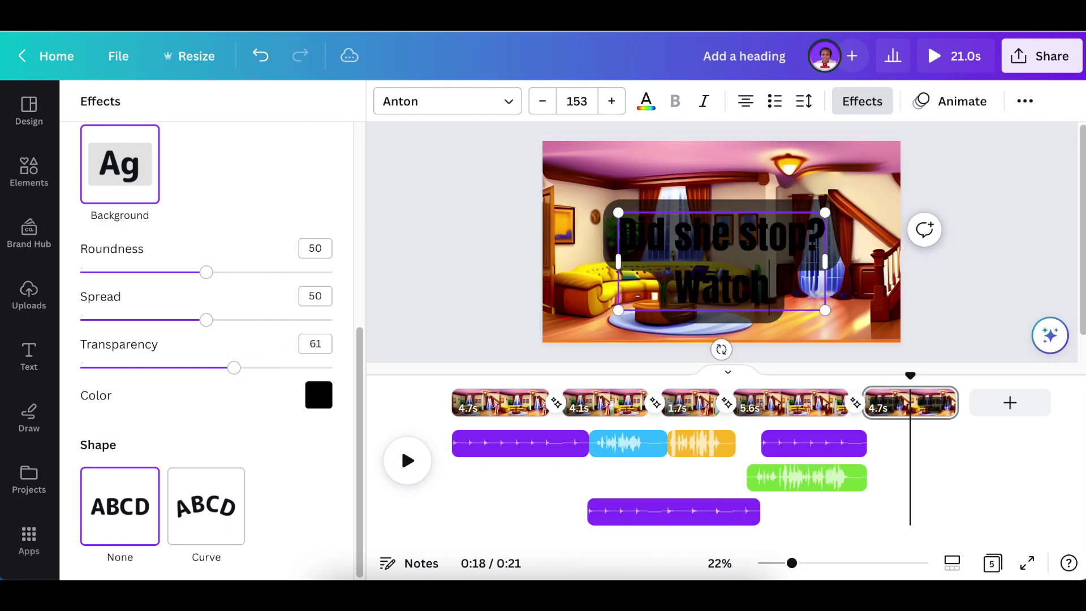
{"action": "left_click", "coordinate": [645, 102]}
{"action": "type", "text": "next episode!"}
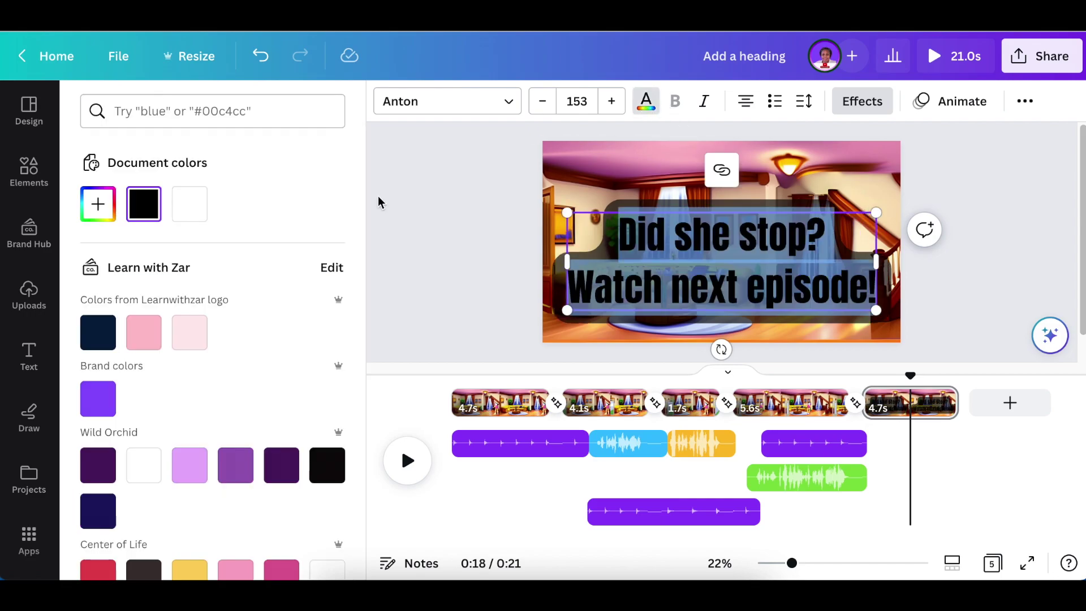
{"action": "left_click", "coordinate": [478, 269]}
- Apply a Typewriter animation to the caption and lower its speed
{"action": "left_click", "coordinate": [742, 304]}
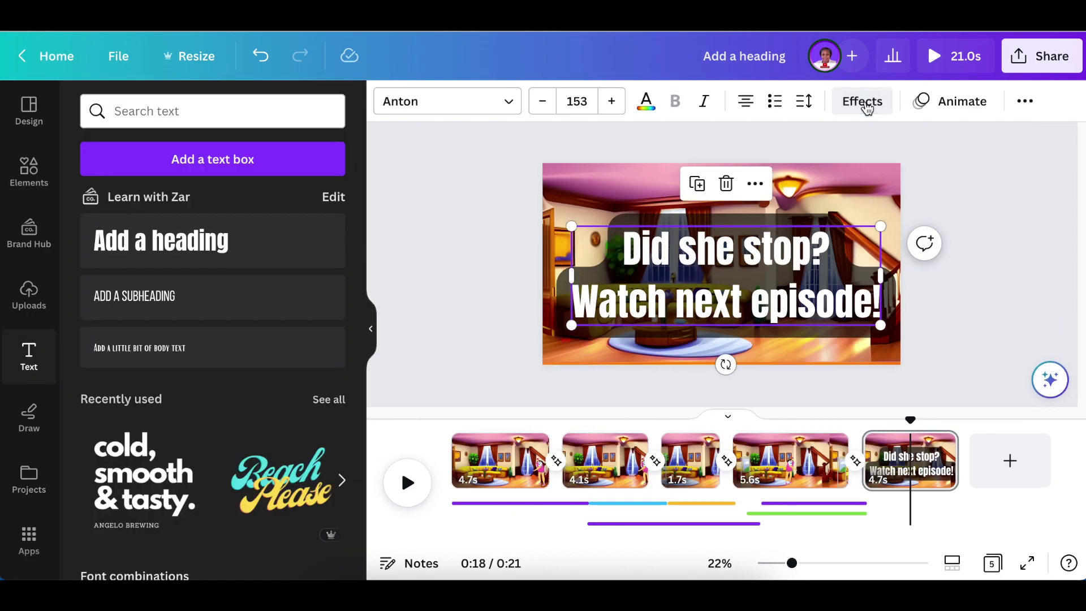
{"action": "left_click", "coordinate": [956, 101]}
{"action": "scroll", "coordinate": [223, 370], "scroll_direction": "down", "scroll_amount": 4}
{"action": "left_click", "coordinate": [119, 417]}
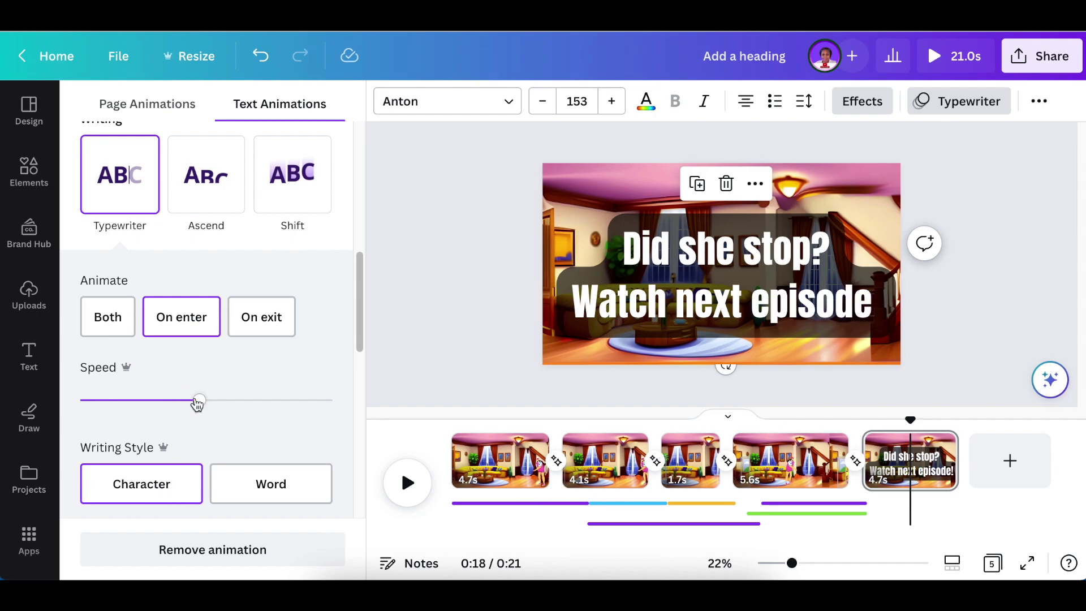
{"action": "left_click_drag", "start_coordinate": [197, 403], "coordinate": [172, 404]}
{"action": "key", "text": "Escape"}
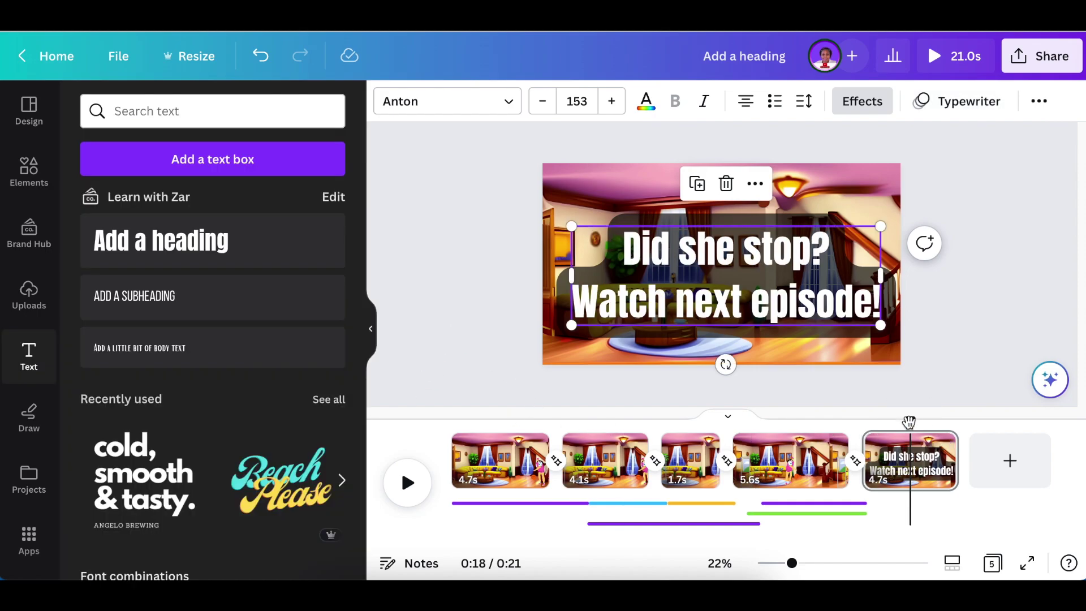
- Play the video to check the caption animation, then rewind to the beginning
{"action": "key", "text": "space"}
{"action": "left_click_drag", "start_coordinate": [911, 422], "coordinate": [832, 428]}
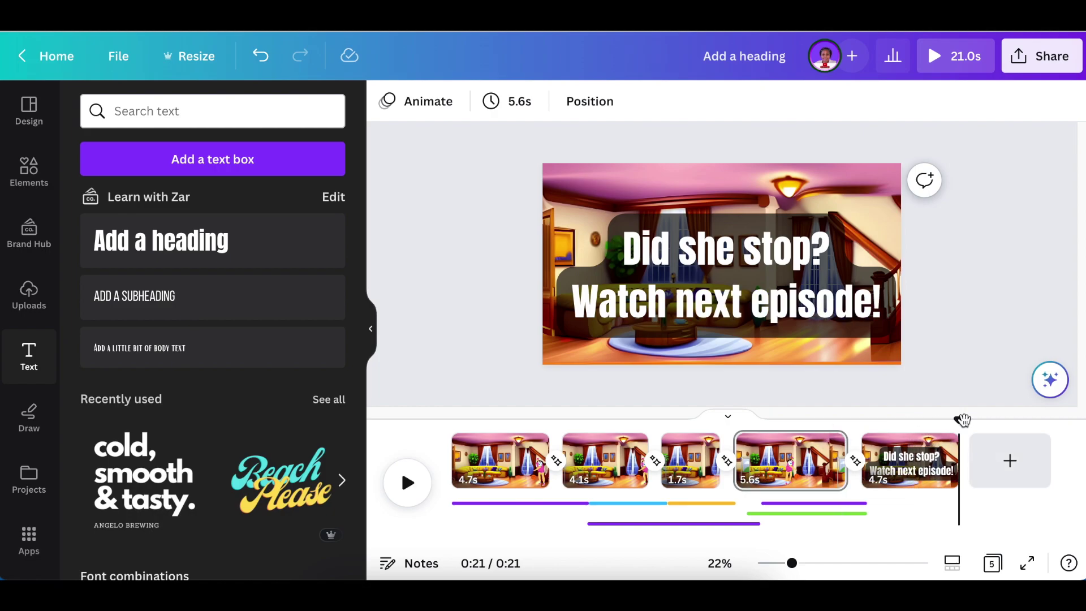
{"action": "left_click", "coordinate": [408, 483]}
{"action": "left_click_drag", "start_coordinate": [537, 417], "coordinate": [451, 418]}
- Watch the full 21-second video in full-screen preview, then bring up the Download panel
{"action": "left_click", "coordinate": [950, 57]}
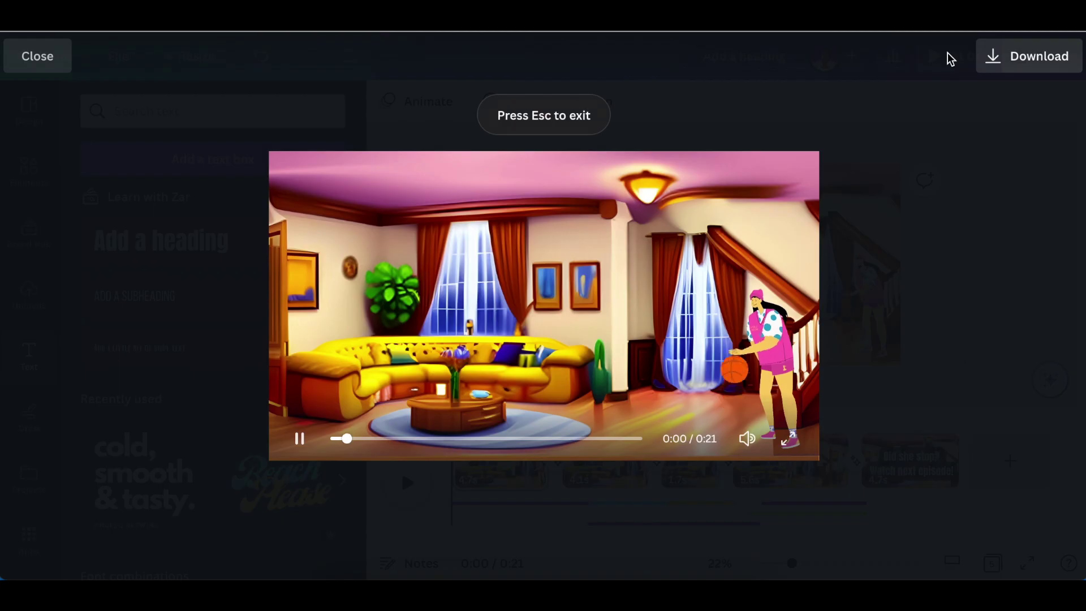
{"action": "key", "text": "Escape"}
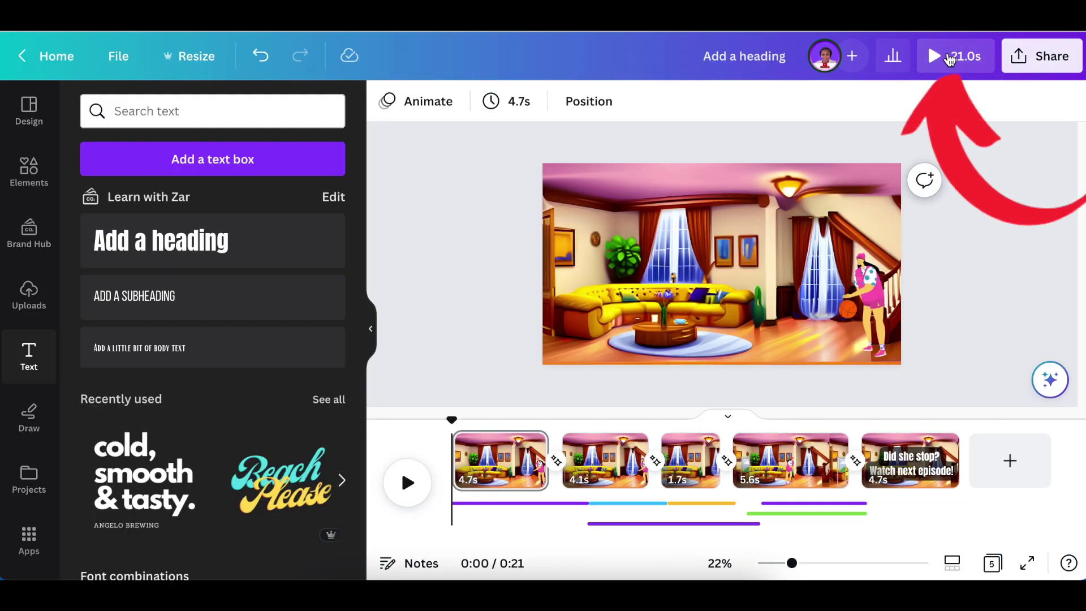
{"action": "left_click", "coordinate": [950, 56]}
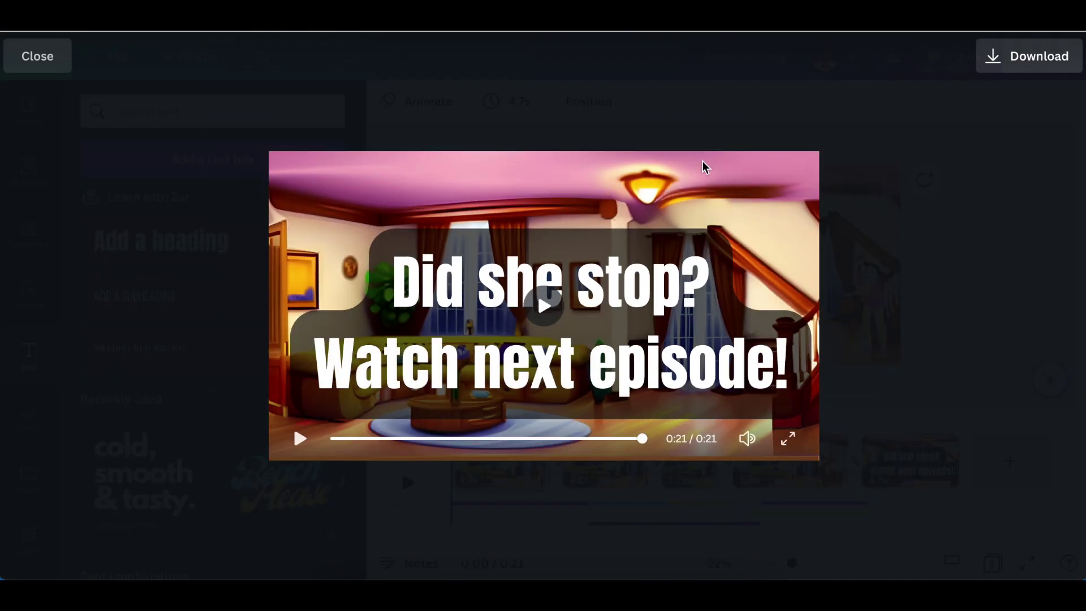
{"action": "left_click", "coordinate": [1038, 61]}
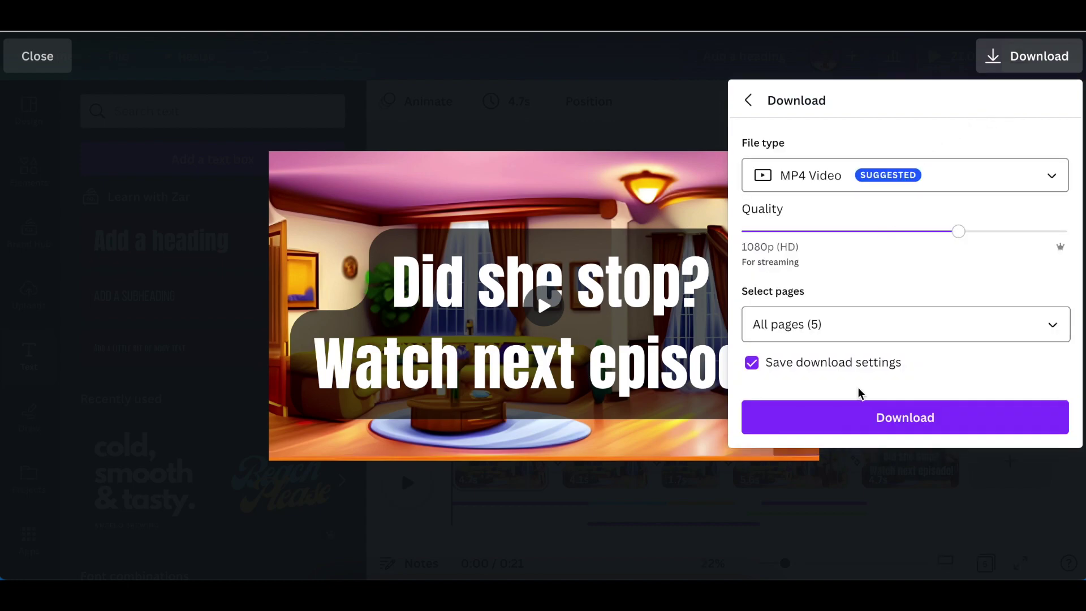
- Download all five pages as a 1080p MP4 video
{"action": "left_click", "coordinate": [906, 416]}
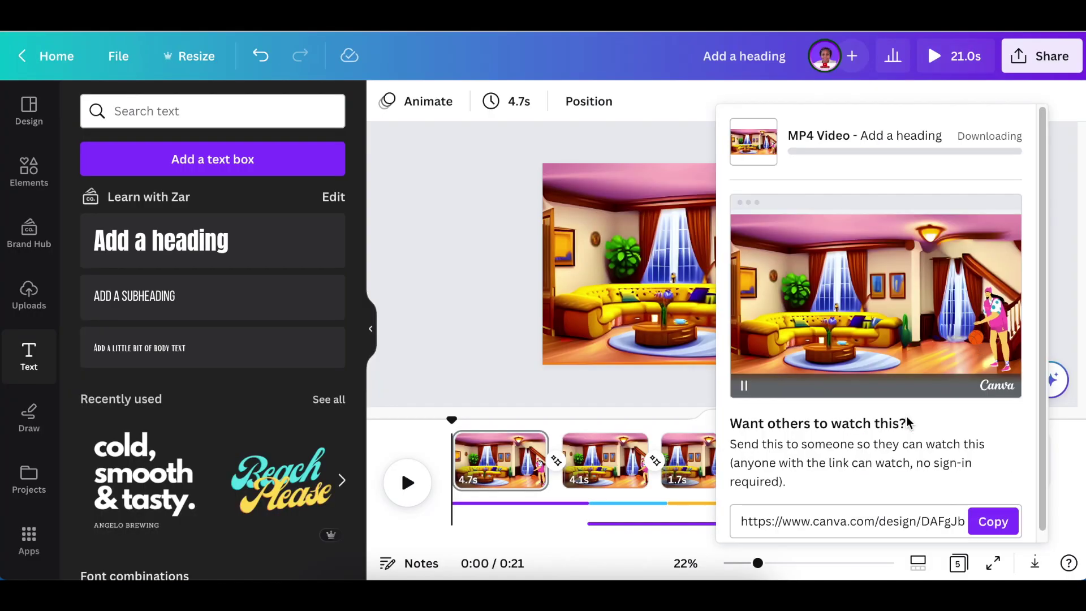